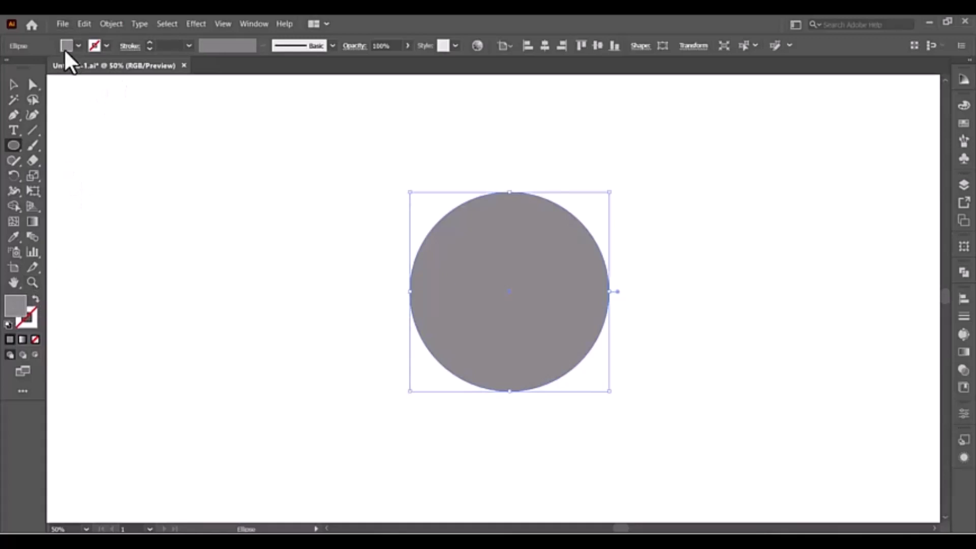
Step: Recolour the grey circle black and swap its fill and stroke so it has a black outline and no fill
{"action": "double_click", "coordinate": [16, 306]}
{"action": "left_click", "coordinate": [84, 250]}
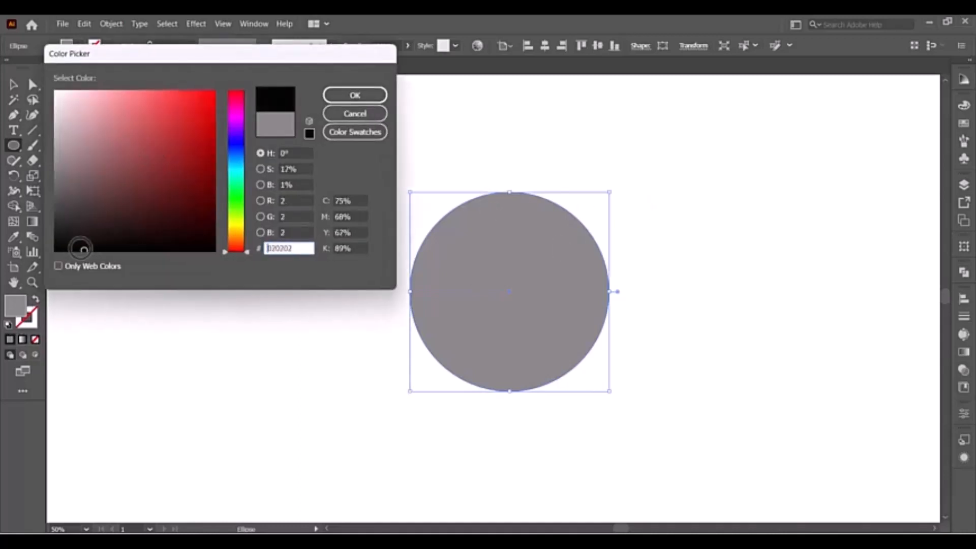
{"action": "left_click_drag", "start_coordinate": [83, 250], "coordinate": [69, 250]}
{"action": "left_click", "coordinate": [351, 97]}
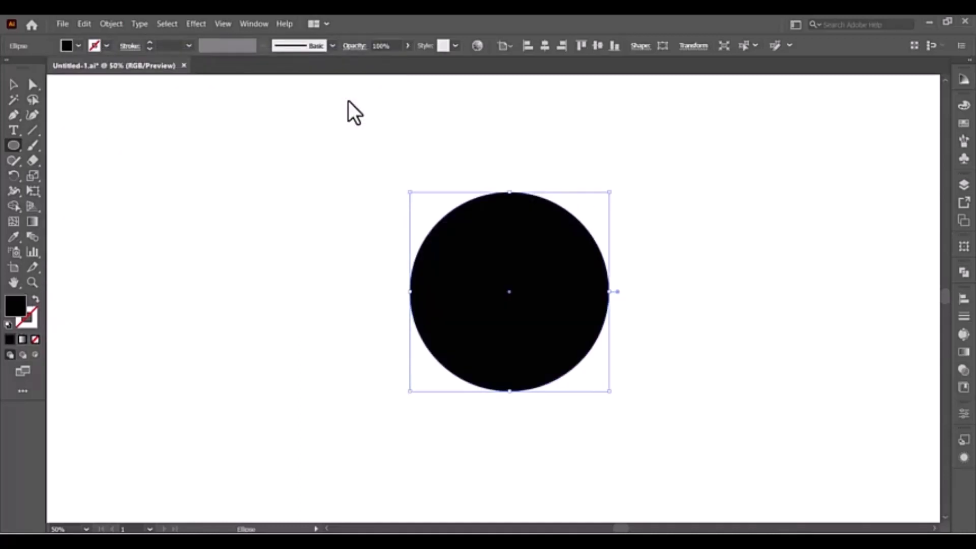
{"action": "left_click", "coordinate": [35, 301]}
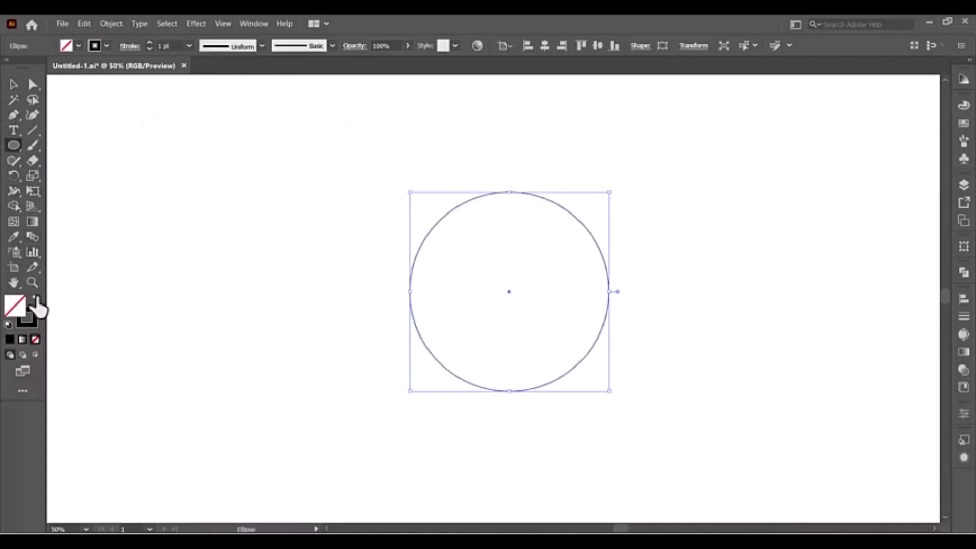
Step: Set the circle's stroke weight to 9 pt and move the circle up and toward the left of the artboard
{"action": "left_click", "coordinate": [149, 42]}
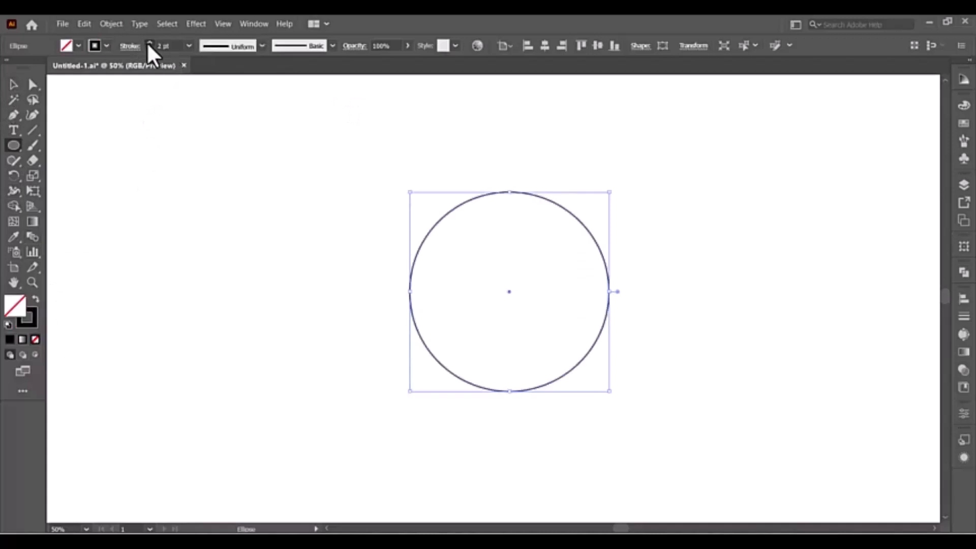
{"action": "left_click", "coordinate": [148, 43]}
{"action": "left_click", "coordinate": [149, 42]}
{"action": "left_click", "coordinate": [15, 85]}
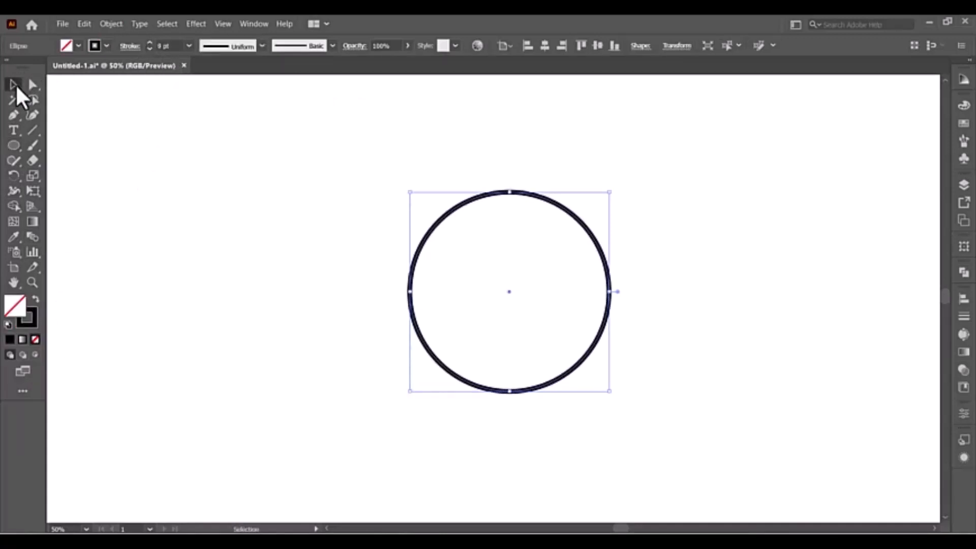
{"action": "left_click", "coordinate": [203, 158]}
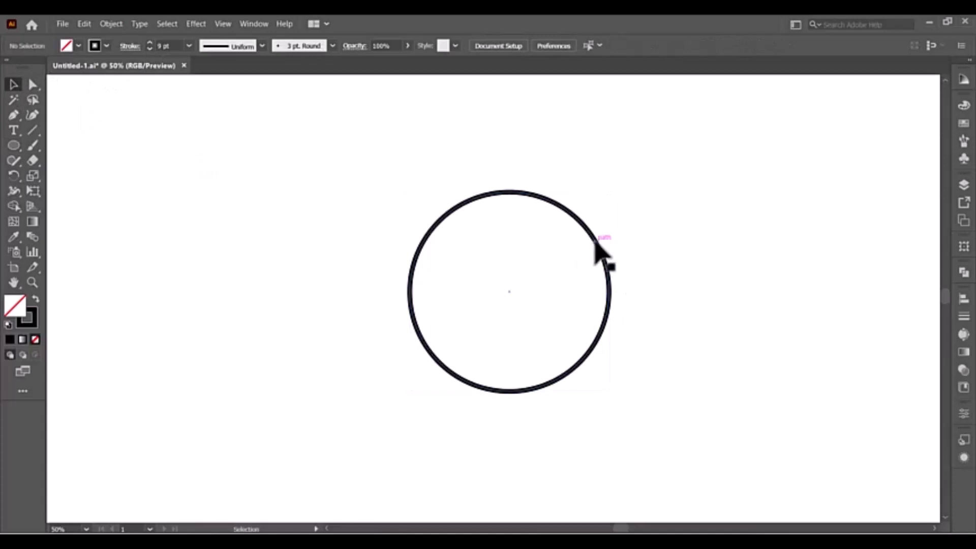
{"action": "left_click_drag", "start_coordinate": [597, 244], "coordinate": [444, 216]}
Step: Draw one near-vertical line inside the circle and two roughly parallel lines slanting down to the right across it
{"action": "left_click", "coordinate": [33, 131]}
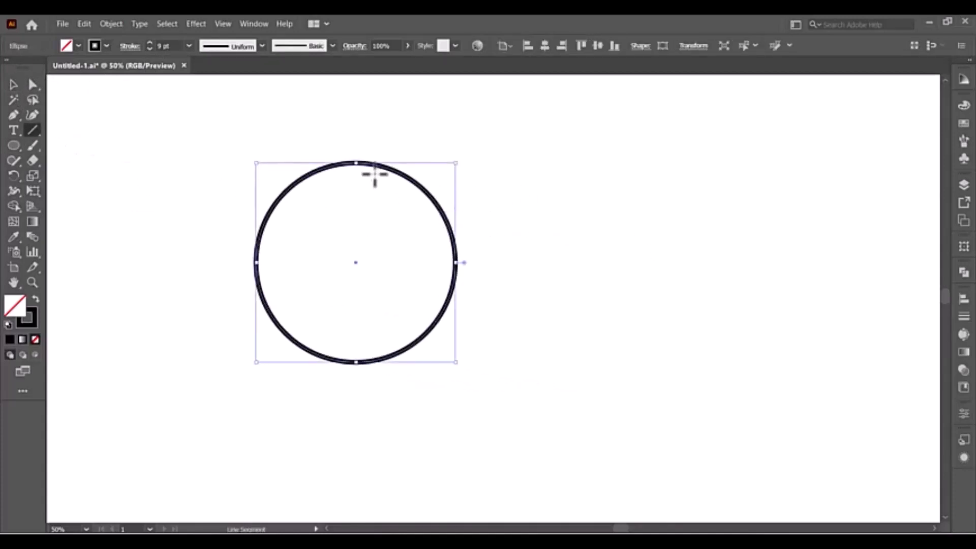
{"action": "left_click_drag", "start_coordinate": [376, 174], "coordinate": [377, 345]}
{"action": "left_click_drag", "start_coordinate": [259, 183], "coordinate": [506, 259]}
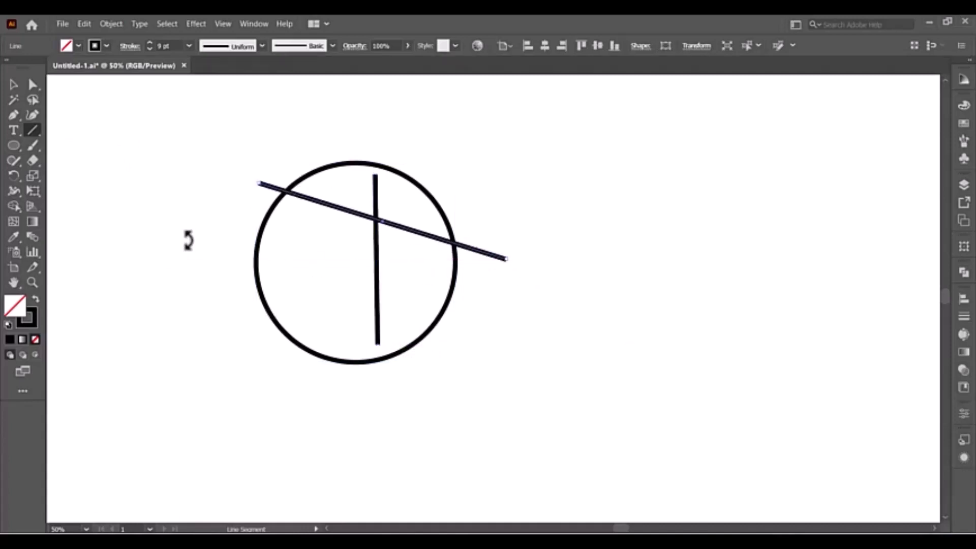
{"action": "left_click_drag", "start_coordinate": [200, 247], "coordinate": [491, 340]}
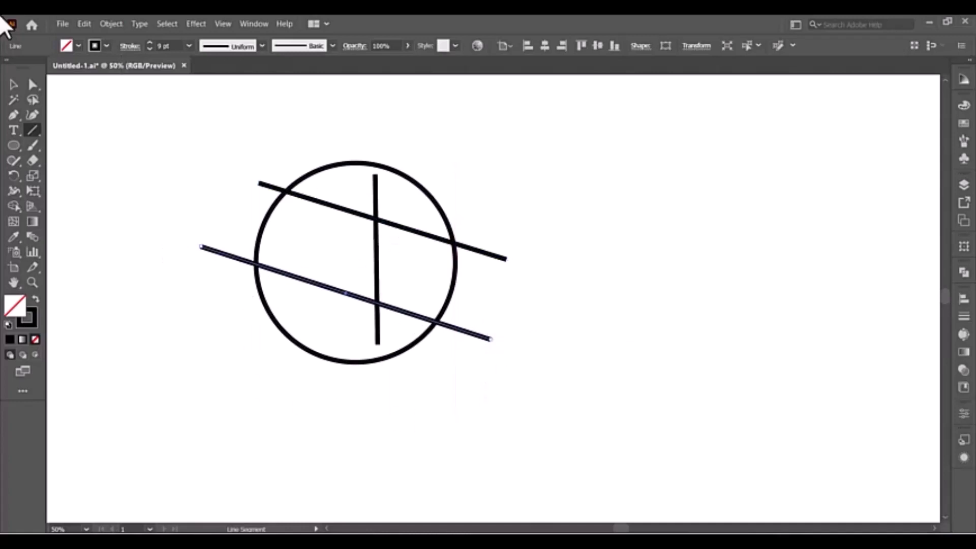
{"action": "left_click", "coordinate": [10, 89]}
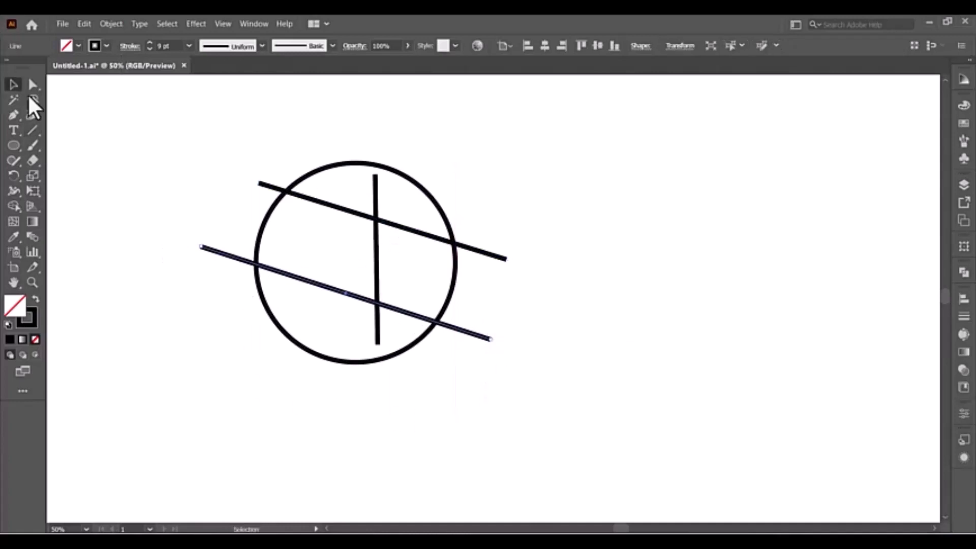
{"action": "left_click", "coordinate": [141, 144]}
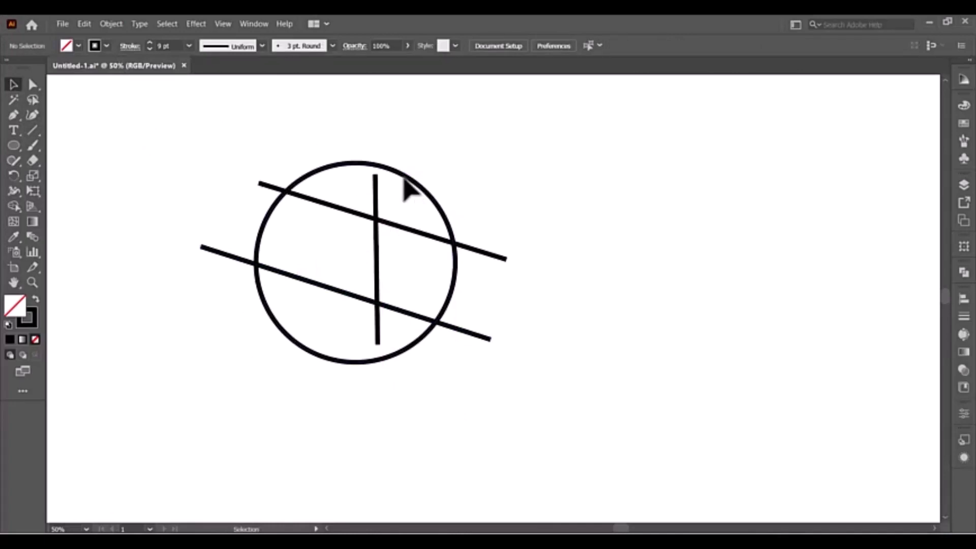
Step: Apply the triangular tapered width profile to the near-vertical line, then flip it thin end up and shift it slightly right
{"action": "left_click", "coordinate": [376, 192]}
{"action": "left_click", "coordinate": [332, 46]}
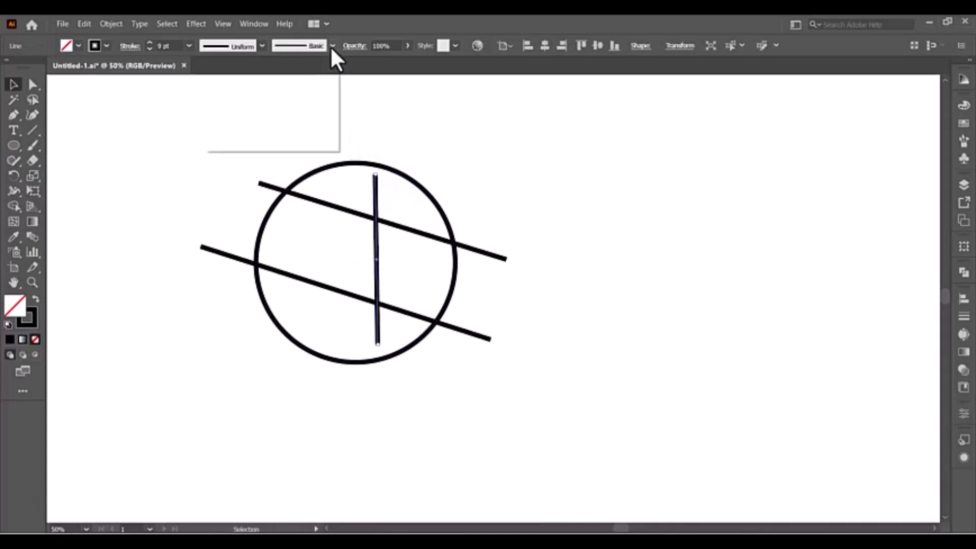
{"action": "left_click", "coordinate": [331, 46]}
{"action": "left_click", "coordinate": [263, 46]}
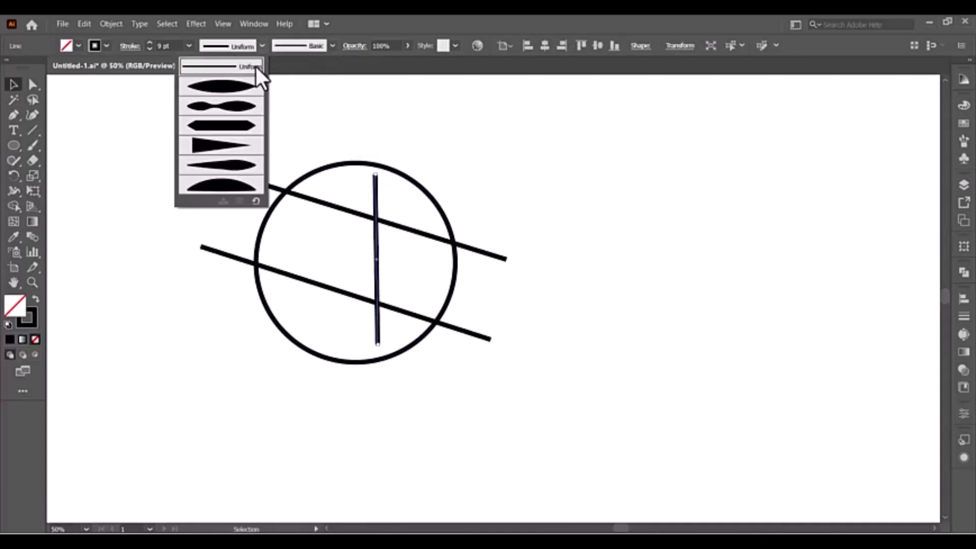
{"action": "left_click", "coordinate": [230, 146]}
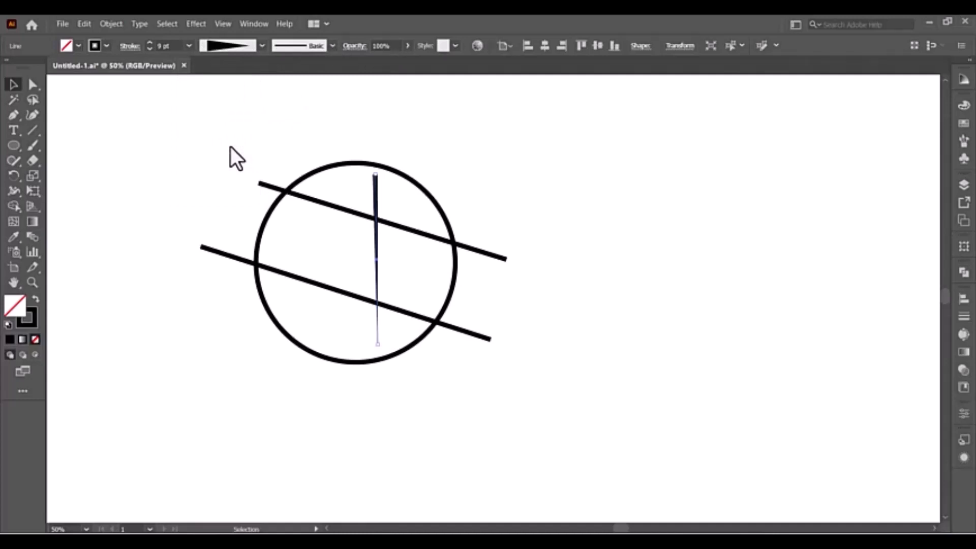
{"action": "left_click_drag", "start_coordinate": [376, 174], "coordinate": [397, 174]}
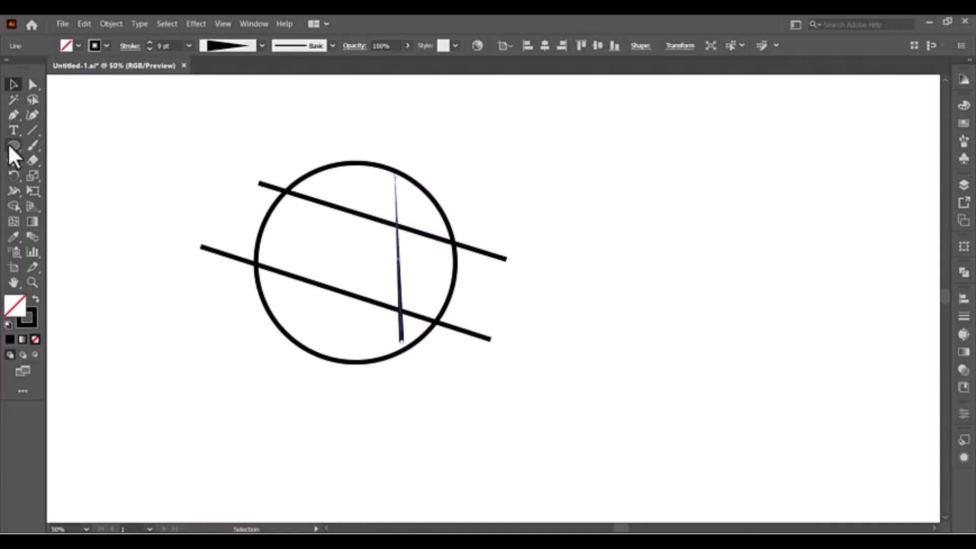
Step: Bend the tapered line into an arc along the circle's inner right edge, adjusting its upper anchor and handle to match the curve
{"action": "left_click", "coordinate": [17, 130]}
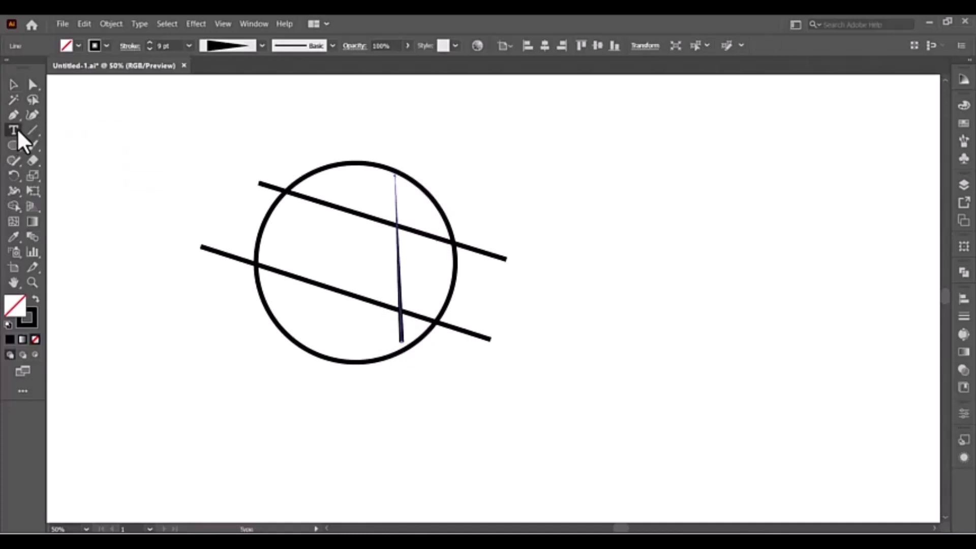
{"action": "left_click_drag", "start_coordinate": [17, 119], "coordinate": [60, 159]}
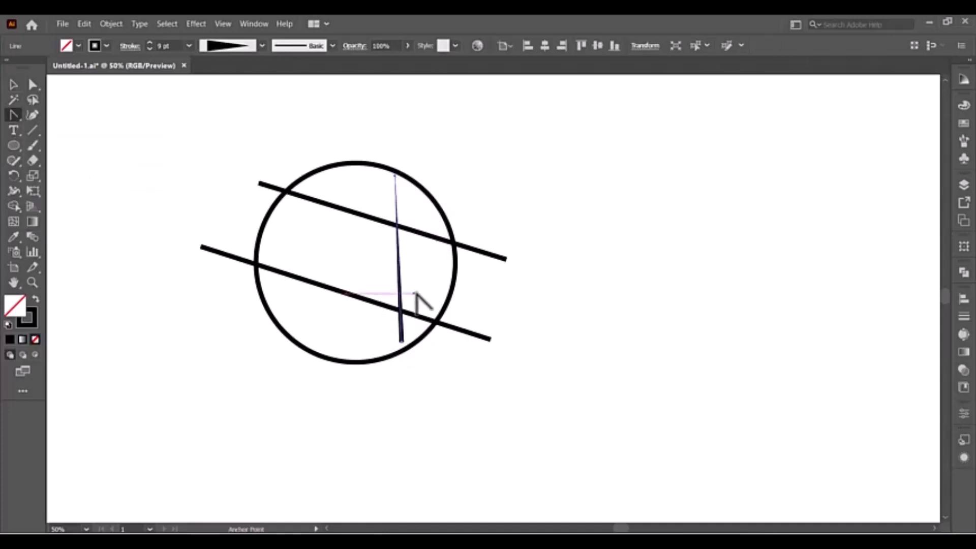
{"action": "left_click_drag", "start_coordinate": [401, 282], "coordinate": [450, 271]}
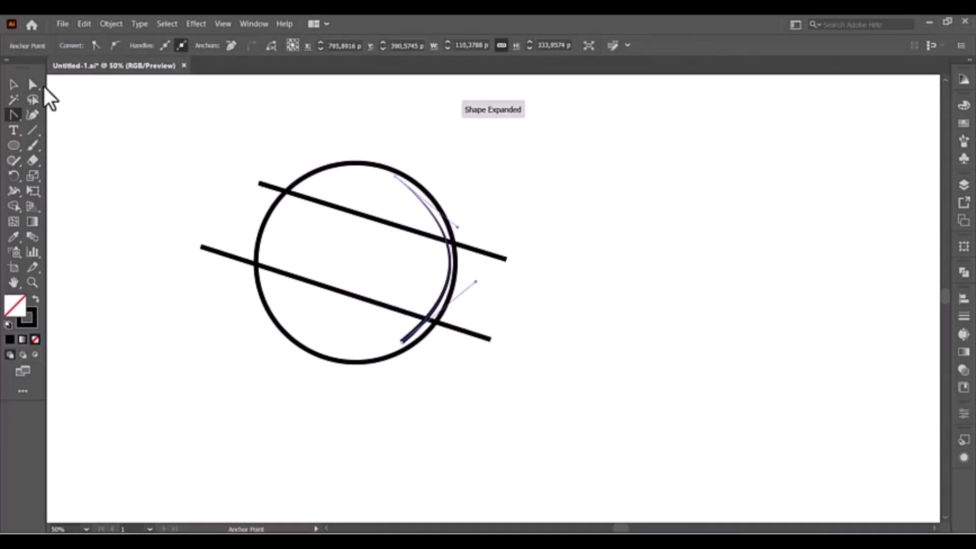
{"action": "left_click", "coordinate": [32, 86]}
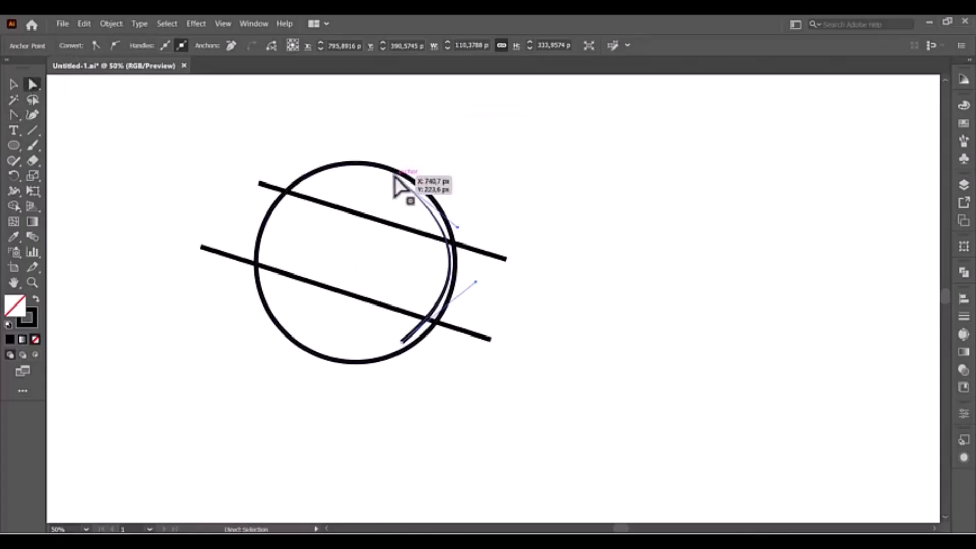
{"action": "left_click_drag", "start_coordinate": [395, 176], "coordinate": [392, 200]}
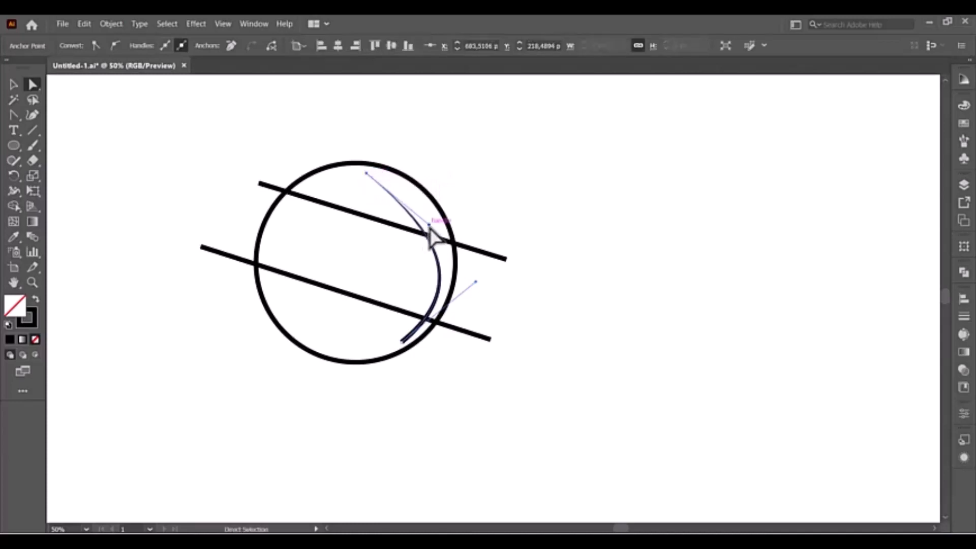
{"action": "left_click_drag", "start_coordinate": [429, 227], "coordinate": [445, 183]}
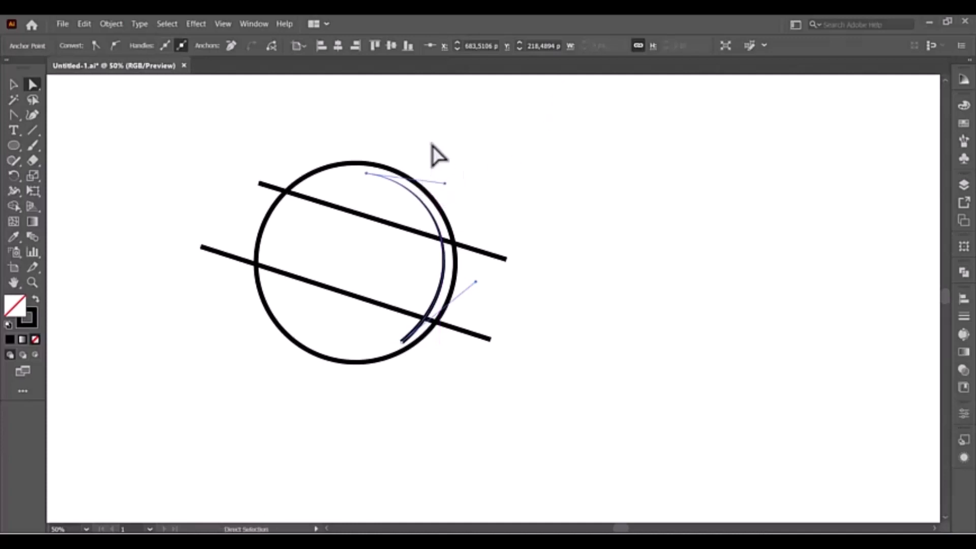
{"action": "left_click", "coordinate": [413, 196]}
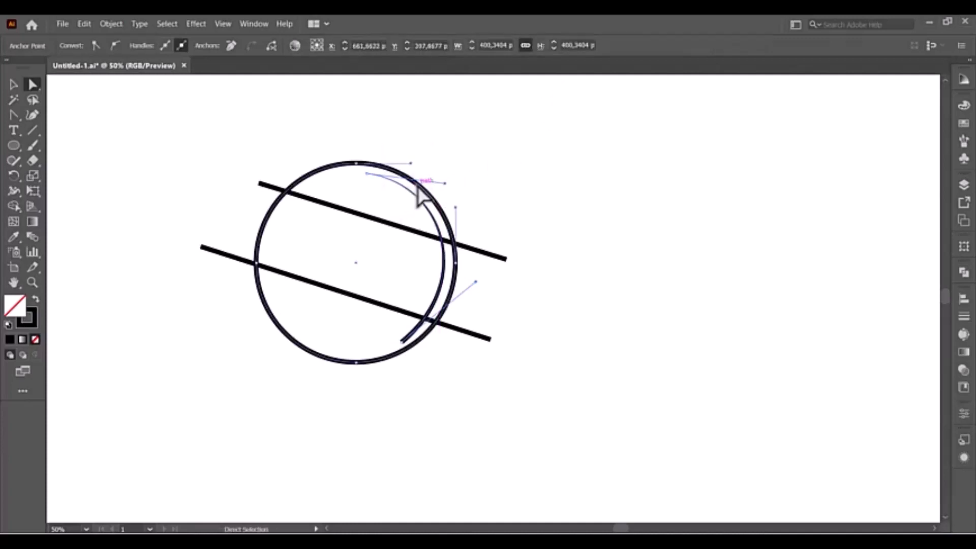
{"action": "left_click_drag", "start_coordinate": [418, 195], "coordinate": [767, 199]}
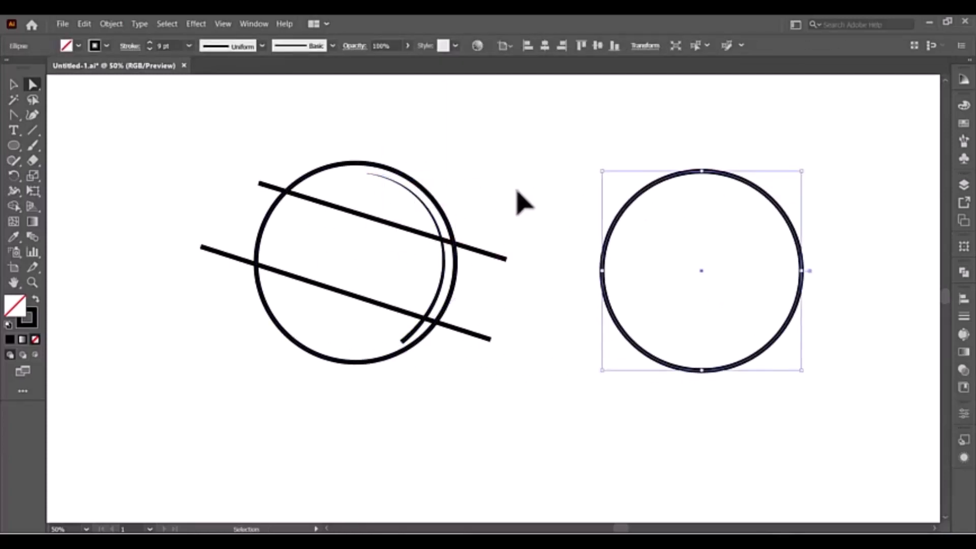
{"action": "key", "text": "ctrl+z"}
{"action": "left_click", "coordinate": [478, 176]}
{"action": "left_click", "coordinate": [420, 211], "text": "alt"}
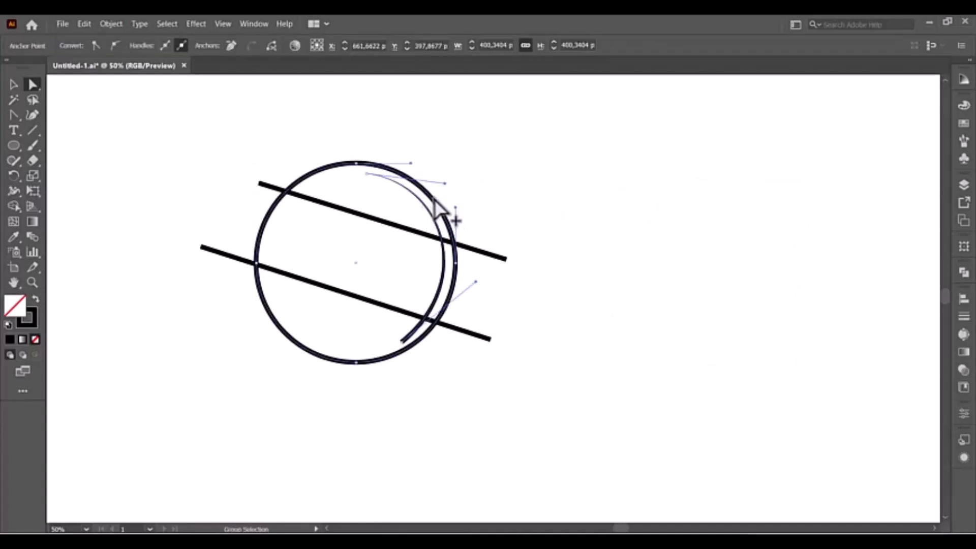
{"action": "left_click_drag", "start_coordinate": [422, 207], "coordinate": [836, 179]}
{"action": "key", "text": "ctrl+z"}
{"action": "left_click", "coordinate": [725, 292]}
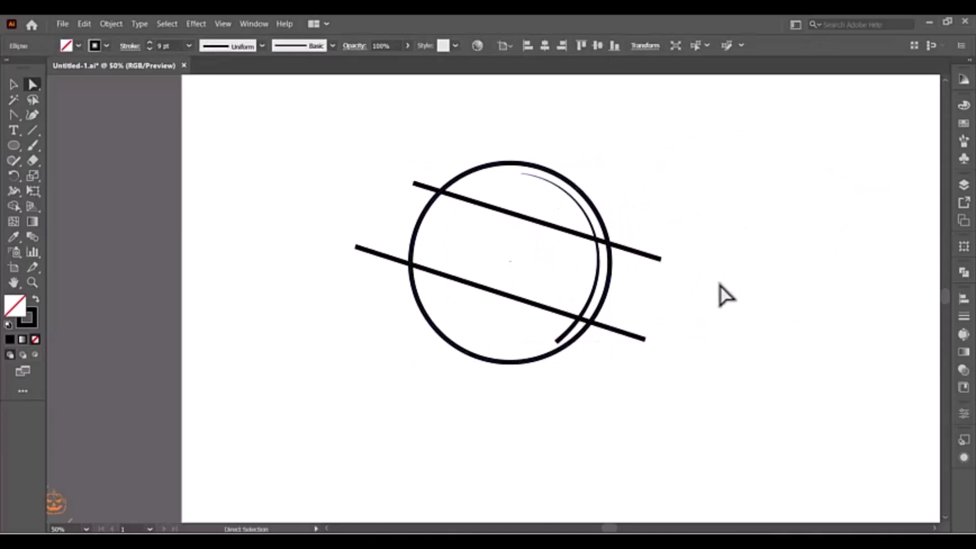
{"action": "left_click", "coordinate": [574, 293]}
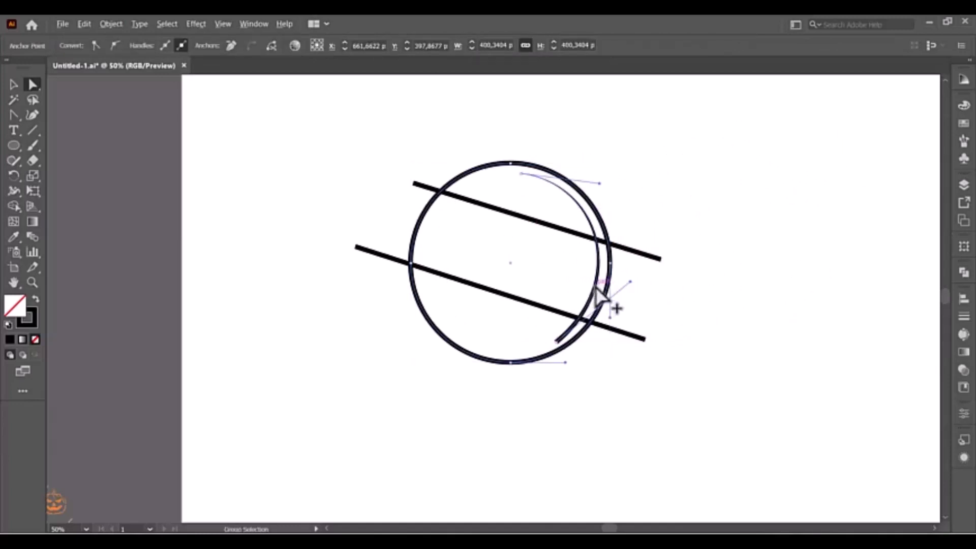
{"action": "left_click_drag", "start_coordinate": [597, 288], "coordinate": [705, 260]}
{"action": "key", "text": "ctrl+z"}
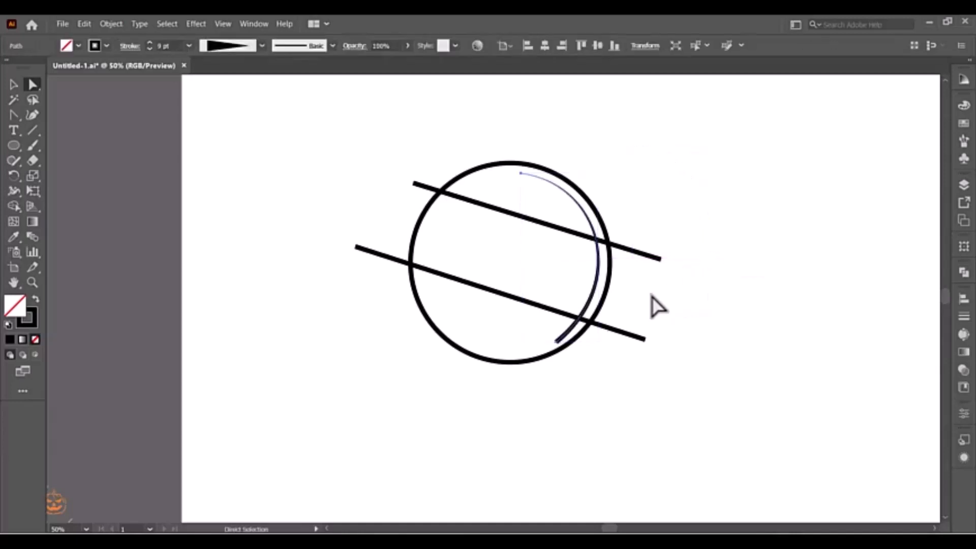
{"action": "left_click_drag", "start_coordinate": [651, 295], "coordinate": [549, 277]}
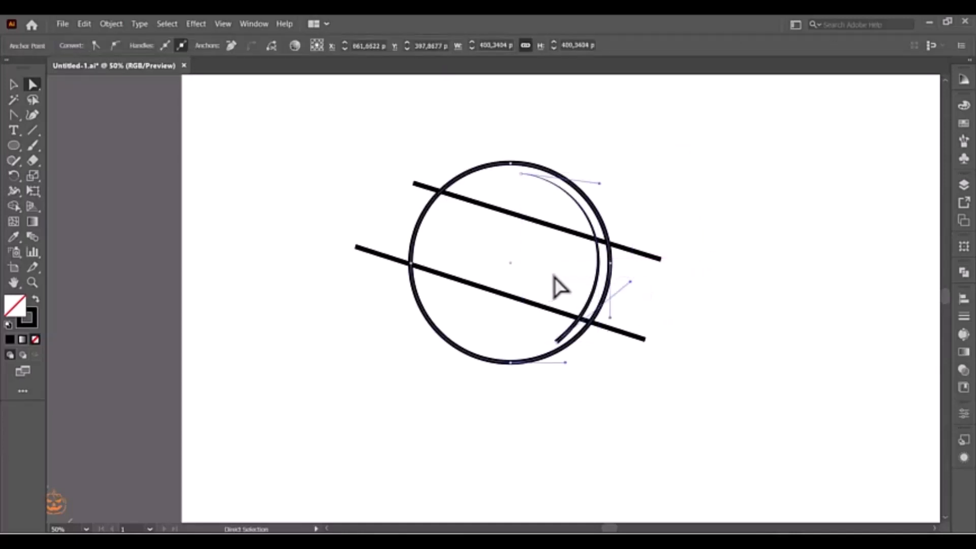
{"action": "left_click_drag", "start_coordinate": [610, 290], "coordinate": [871, 267]}
{"action": "key", "text": "ctrl+z"}
{"action": "left_click", "coordinate": [864, 274]}
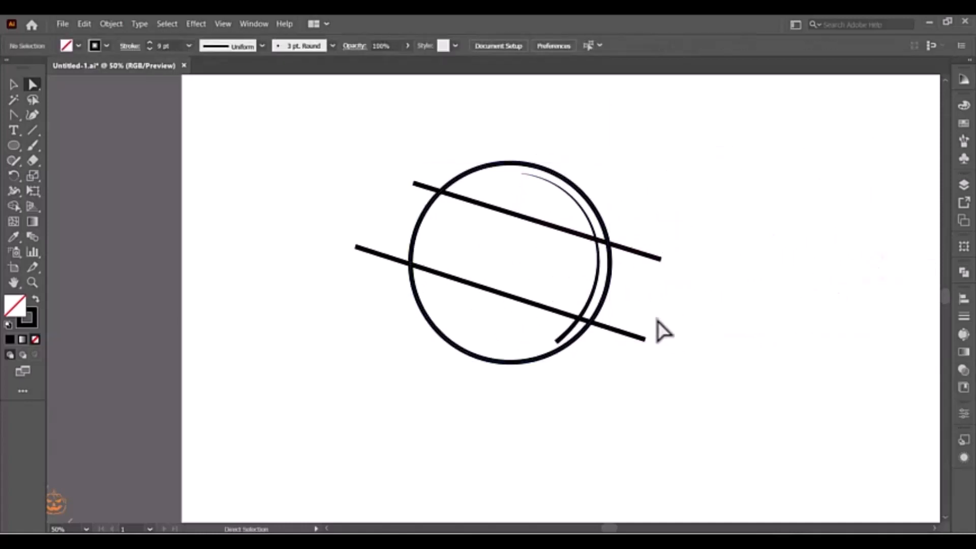
{"action": "left_click", "coordinate": [591, 295]}
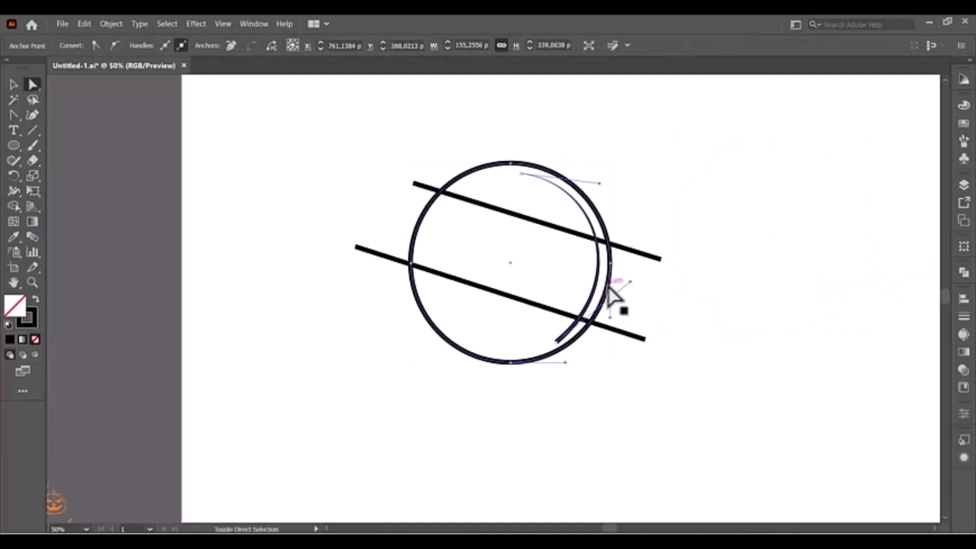
{"action": "left_click", "coordinate": [612, 294], "text": "shift"}
{"action": "left_click_drag", "start_coordinate": [611, 295], "coordinate": [887, 277]}
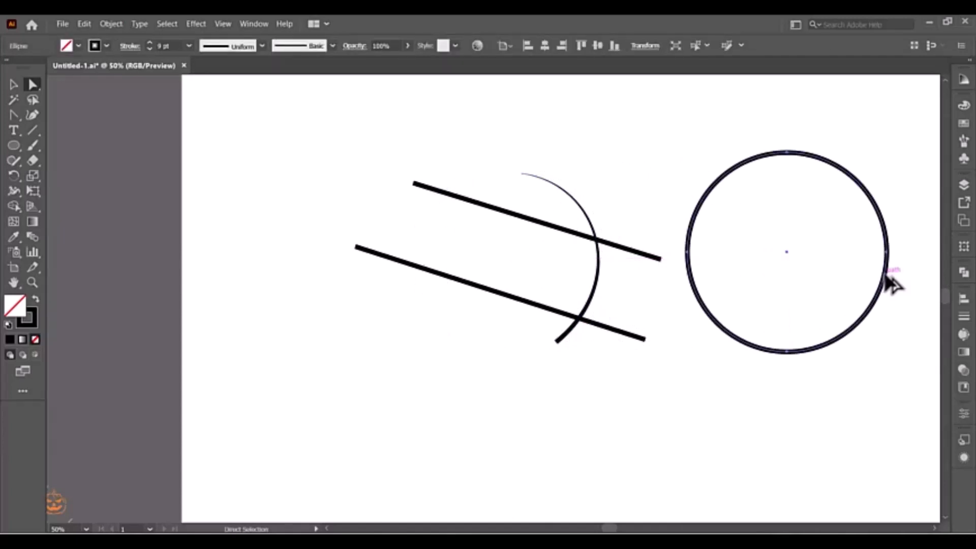
{"action": "key", "text": "ctrl+z"}
{"action": "left_click", "coordinate": [847, 297]}
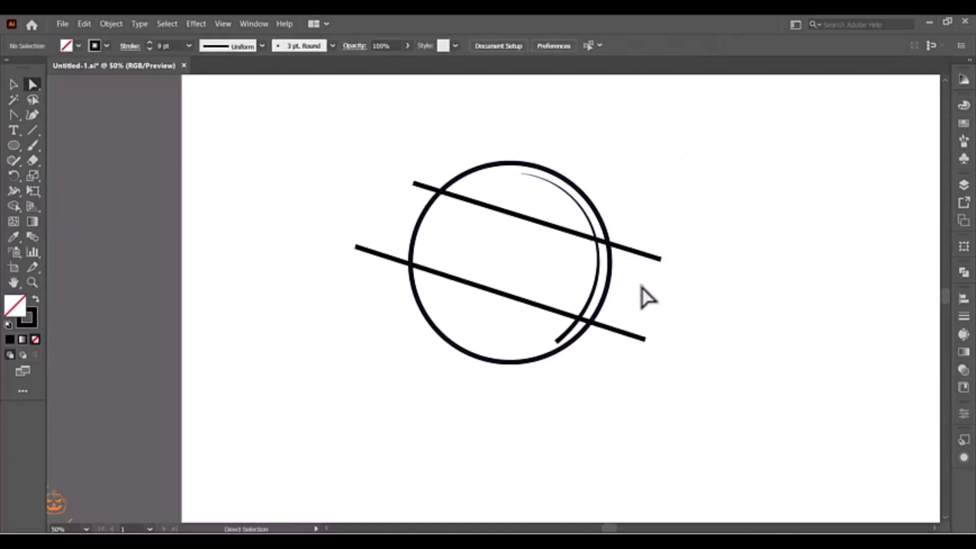
Step: Place a copy of the circle to the right of the original and move the tapered arc inside the copy's right edge
{"action": "left_click", "coordinate": [609, 296]}
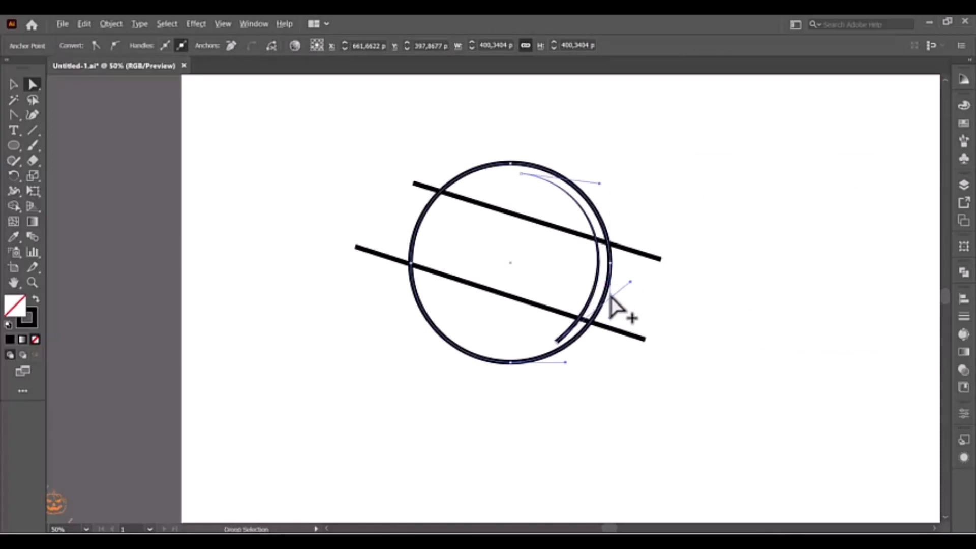
{"action": "left_click_drag", "start_coordinate": [612, 257], "coordinate": [917, 261]}
{"action": "left_click_drag", "start_coordinate": [597, 266], "coordinate": [915, 290]}
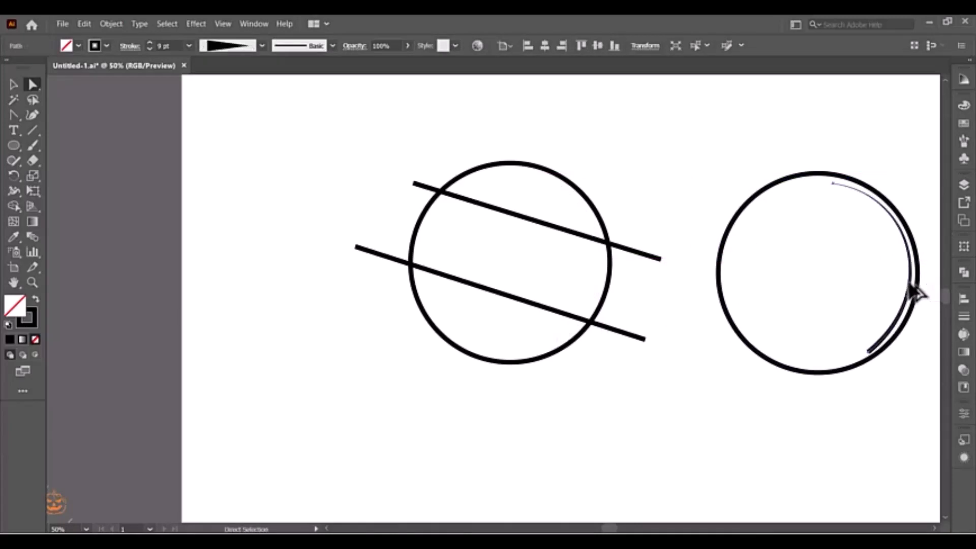
Step: Apply the symmetrical lens-shaped width profile to the arc in the copied circle, then shift the arc away from the circle's right edge
{"action": "left_click", "coordinate": [262, 46]}
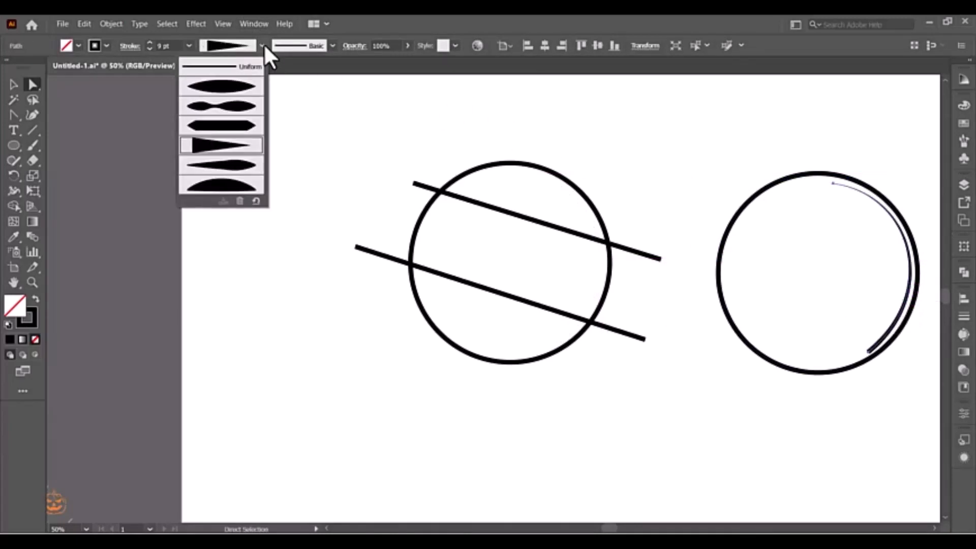
{"action": "left_click", "coordinate": [237, 89]}
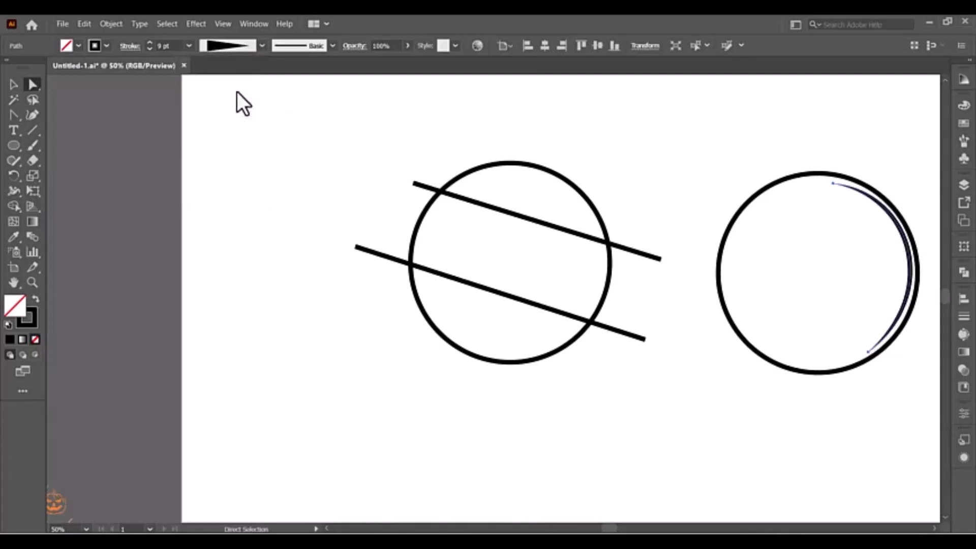
{"action": "left_click_drag", "start_coordinate": [836, 185], "coordinate": [805, 190]}
{"action": "left_click", "coordinate": [806, 189]}
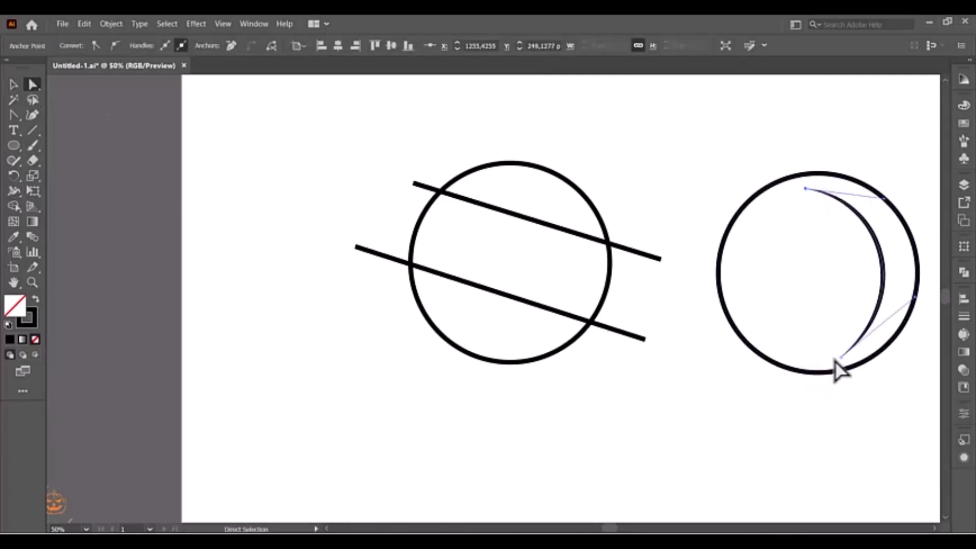
Step: Move the arc's lower anchor inward and adjust both end handles so the curve follows the copied circle's inner right edge
{"action": "left_click_drag", "start_coordinate": [840, 358], "coordinate": [813, 362]}
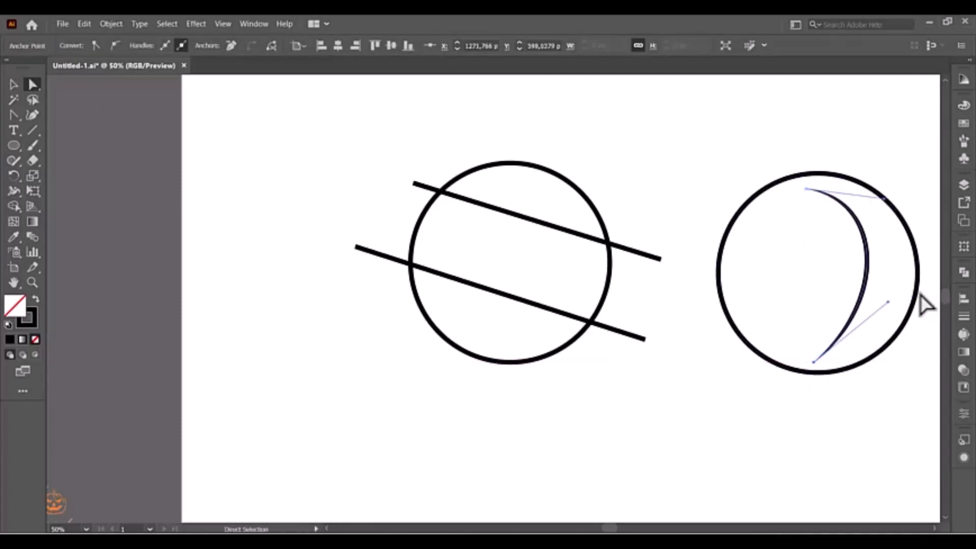
{"action": "left_click_drag", "start_coordinate": [888, 304], "coordinate": [846, 340]}
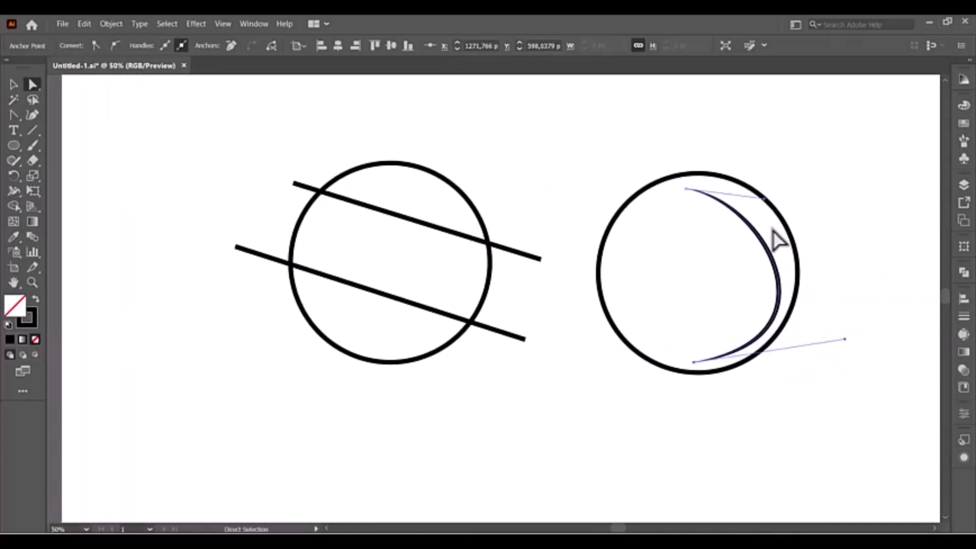
{"action": "left_click_drag", "start_coordinate": [765, 198], "coordinate": [789, 166]}
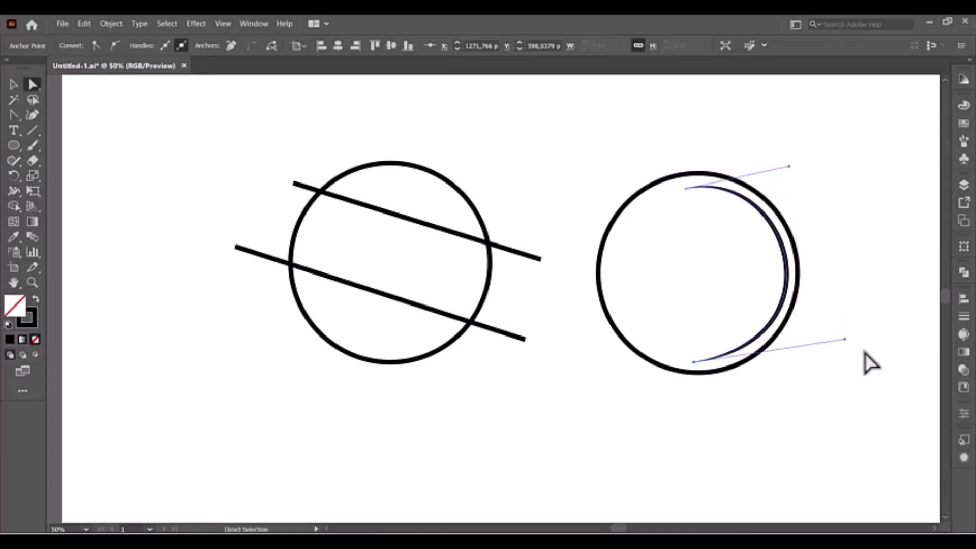
{"action": "mouse_move", "coordinate": [844, 339]}
{"action": "left_mouse_down"}
{"action": "mouse_move", "coordinate": [853, 349]}
{"action": "mouse_move", "coordinate": [838, 365]}
{"action": "mouse_move", "coordinate": [827, 352]}
{"action": "mouse_move", "coordinate": [841, 348]}
{"action": "left_mouse_up"}
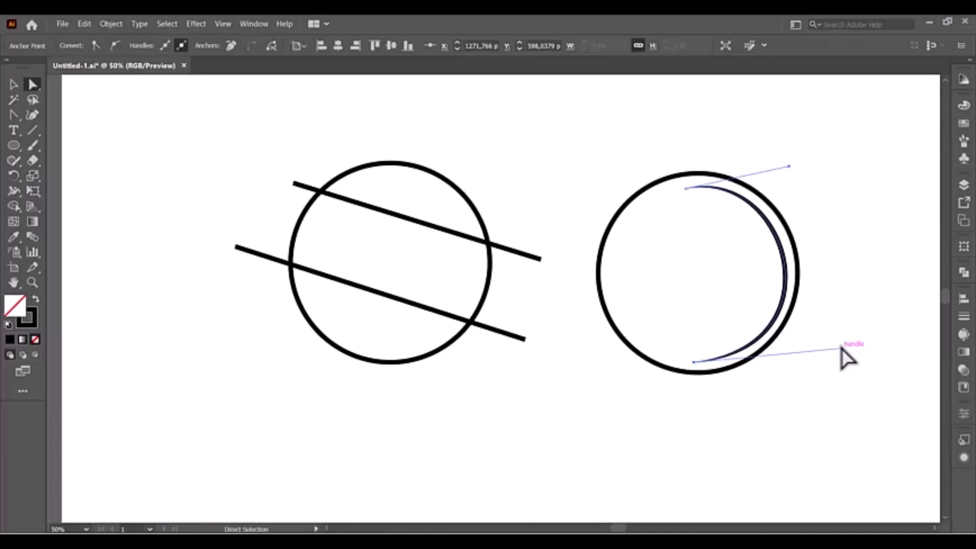
{"action": "left_click_drag", "start_coordinate": [842, 349], "coordinate": [841, 349]}
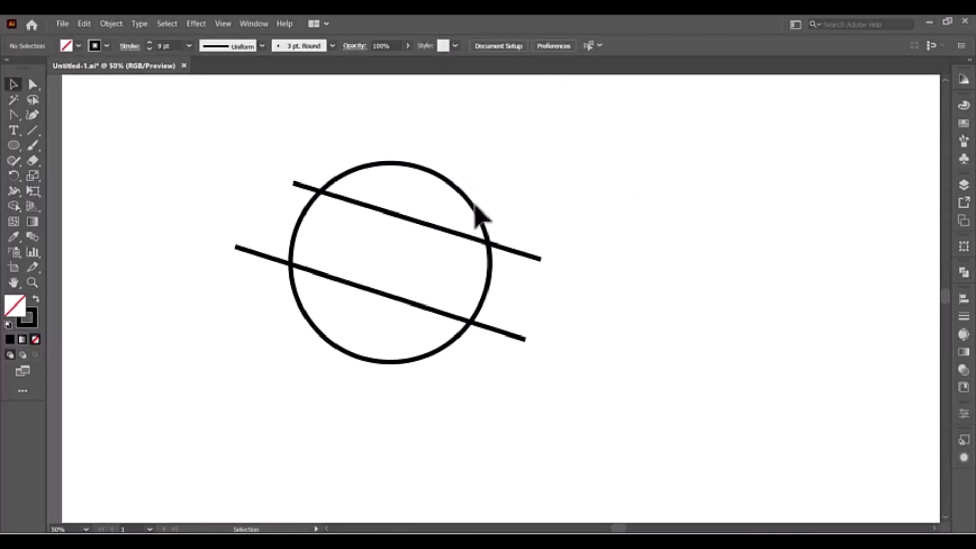
Step: Undo the arc edits and the circle copy until the tapered arc is back inside the original circle, then deselect
{"action": "key", "text": "ctrl+z"}
{"action": "key", "text": "ctrl+z"}
{"action": "key", "text": "ctrl+z"}
{"action": "key", "text": "ctrl+z"}
{"action": "key", "text": "ctrl+z"}
{"action": "key", "text": "ctrl+z"}
{"action": "key", "text": "ctrl+z"}
{"action": "key", "text": "ctrl+z"}
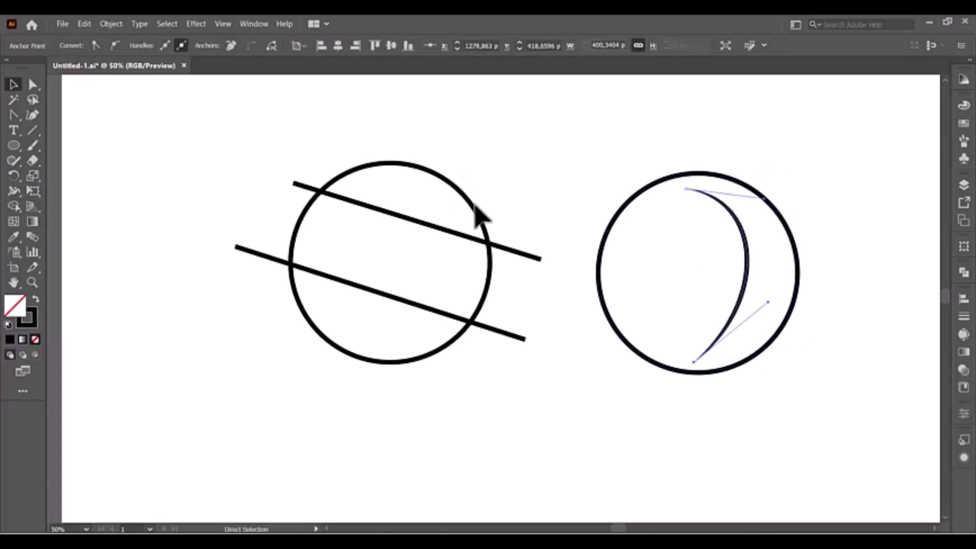
{"action": "key", "text": "ctrl+z"}
{"action": "key", "text": "ctrl+z"}
{"action": "key", "text": "ctrl+z"}
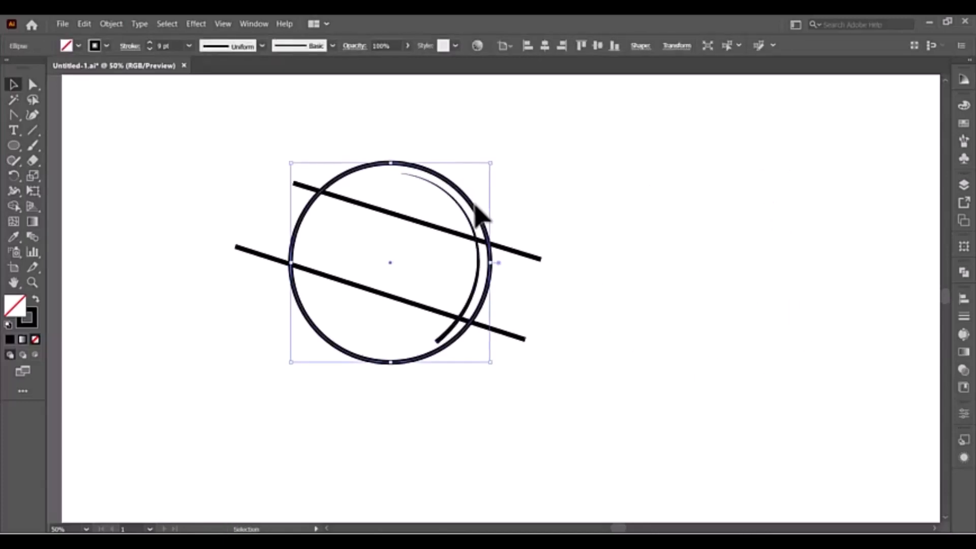
{"action": "left_click", "coordinate": [549, 206]}
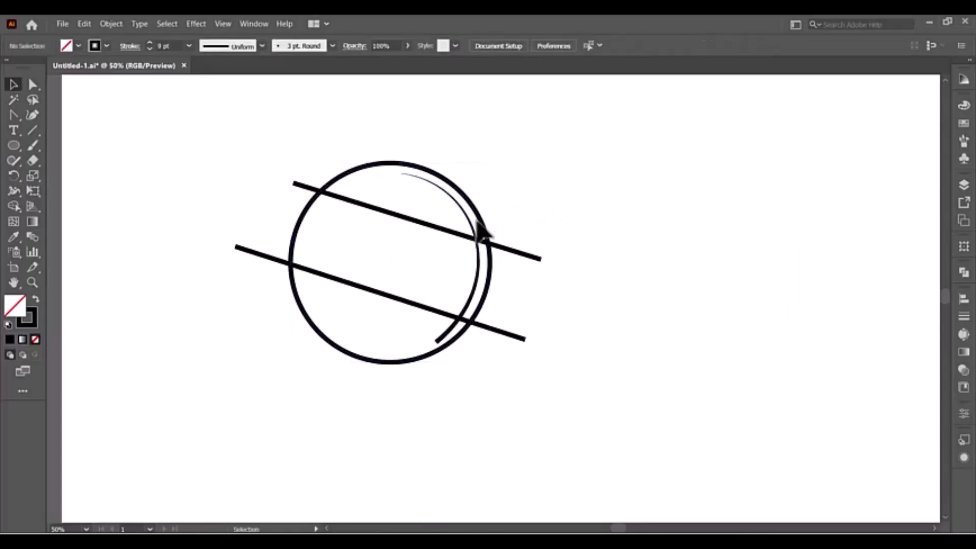
Step: Place two overlapping copies of the circle to the right of the original and delete the lower copy's left anchor to leave its right half
{"action": "left_click_drag", "start_coordinate": [482, 232], "coordinate": [821, 291]}
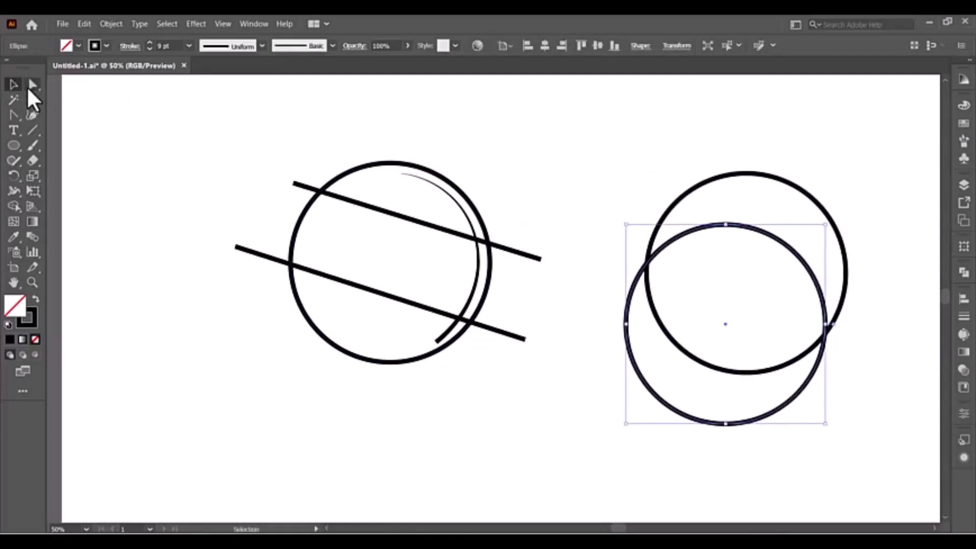
{"action": "left_click", "coordinate": [29, 87]}
{"action": "left_click", "coordinate": [626, 326]}
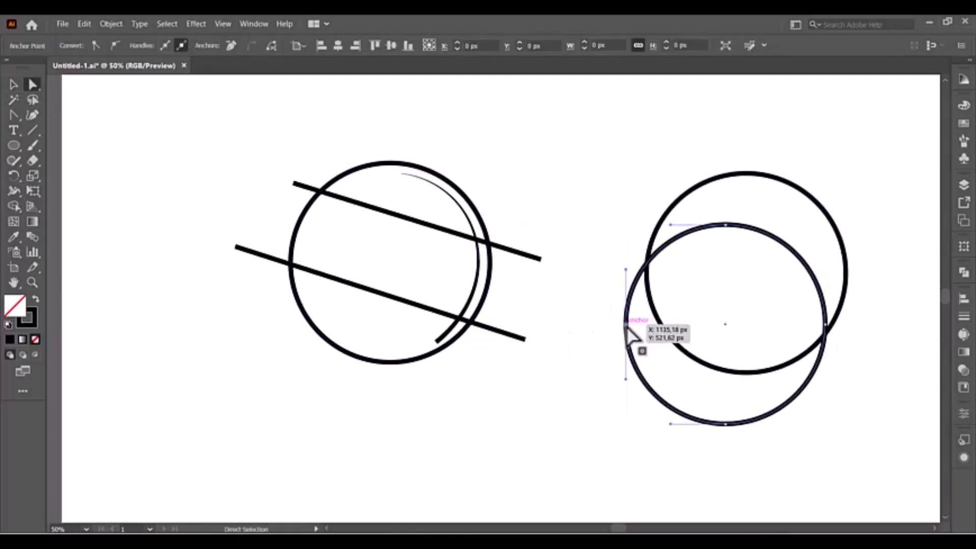
{"action": "key", "text": "Delete"}
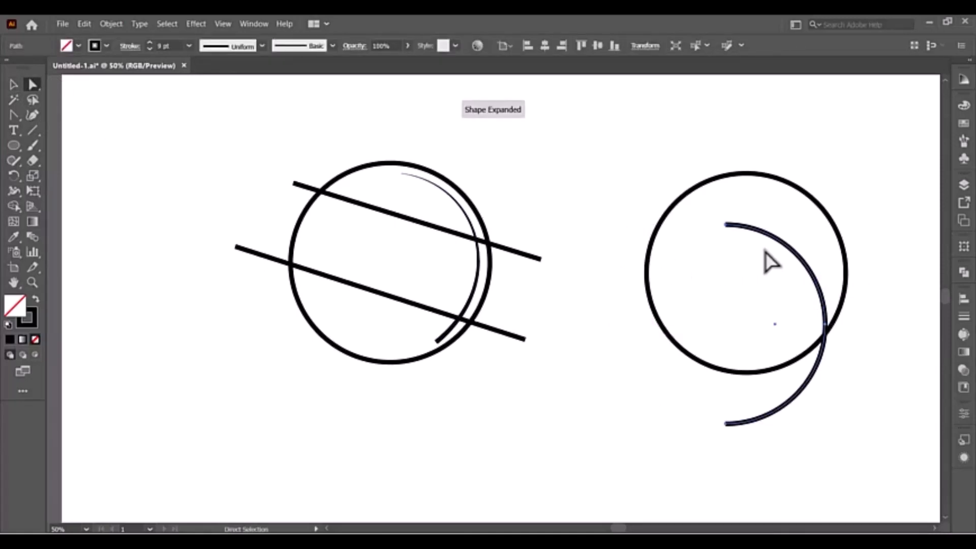
Step: Apply the teardrop-shaped width profile to the half-circle arc and move it onto the copied circle's right edge
{"action": "left_click", "coordinate": [262, 46]}
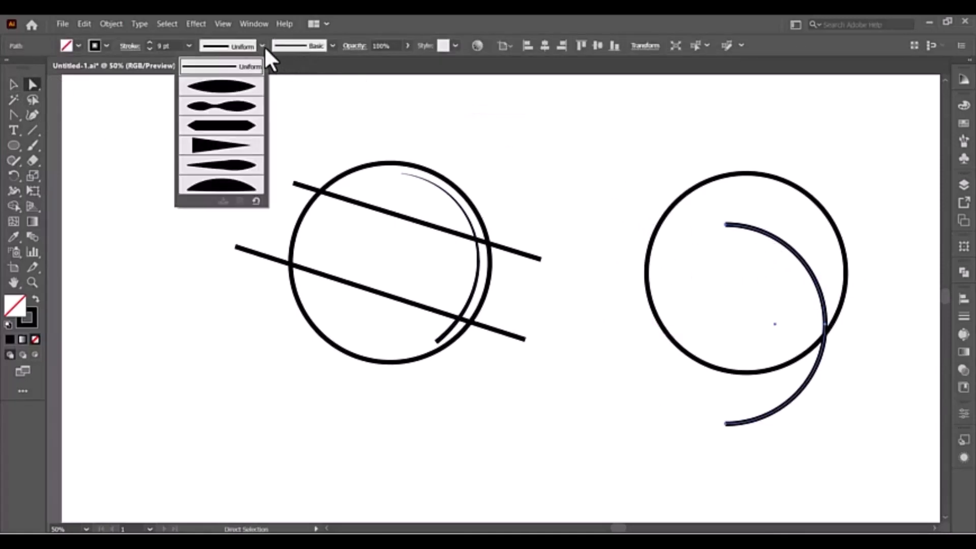
{"action": "left_click", "coordinate": [233, 165]}
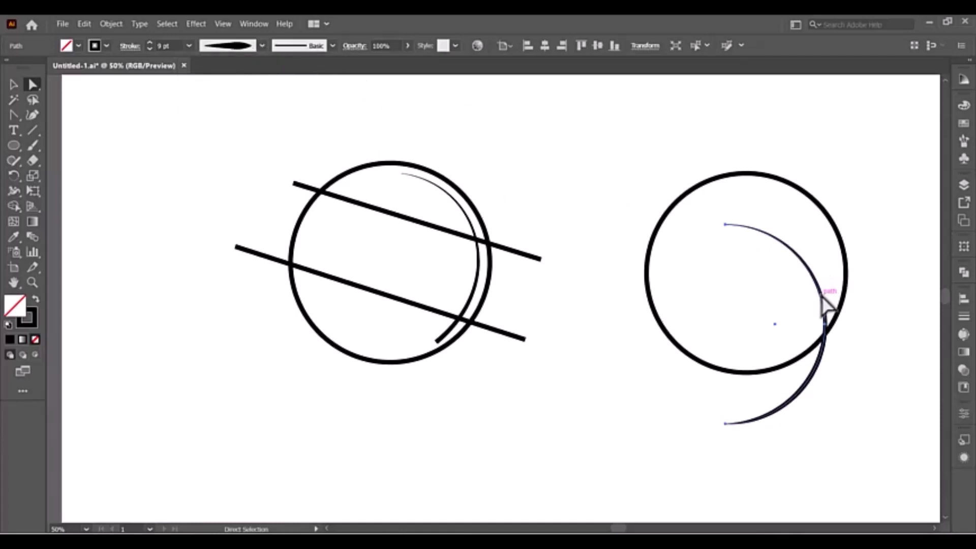
{"action": "left_click_drag", "start_coordinate": [819, 297], "coordinate": [843, 242]}
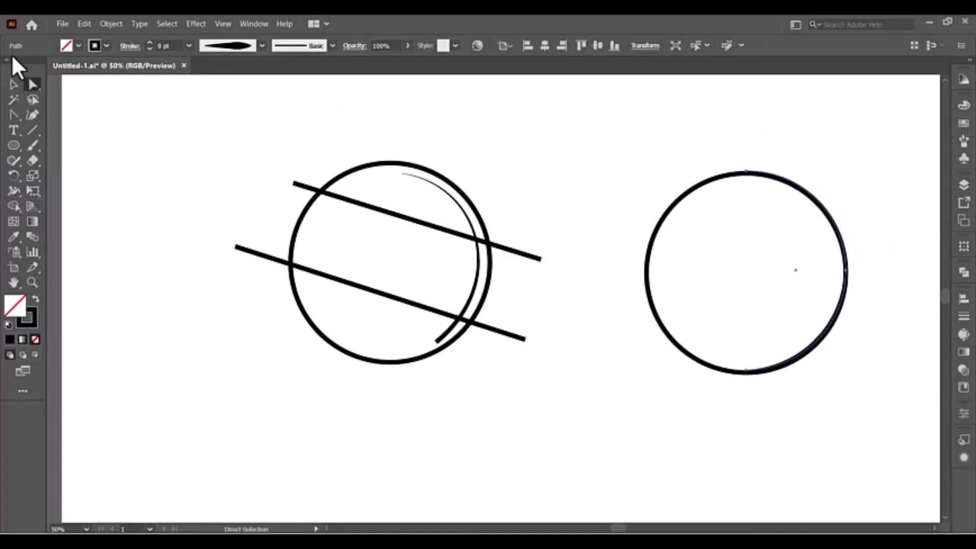
Step: Scale the arc down slightly and nudge it up and left to sit just inside the copied circle's right edge
{"action": "left_click", "coordinate": [15, 85]}
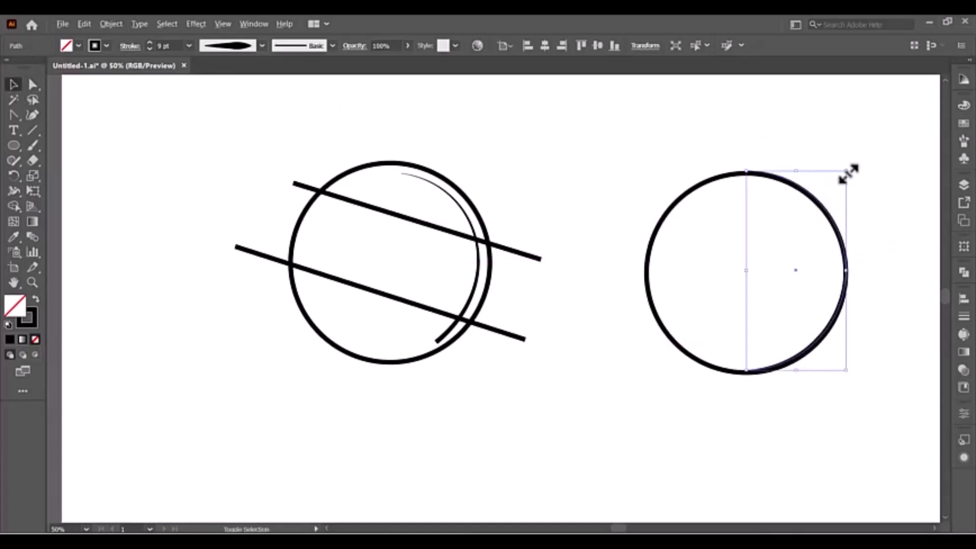
{"action": "mouse_move", "coordinate": [847, 173]}
{"action": "left_mouse_down"}
{"action": "mouse_move", "coordinate": [840, 190]}
{"action": "mouse_move", "coordinate": [840, 181]}
{"action": "left_mouse_up"}
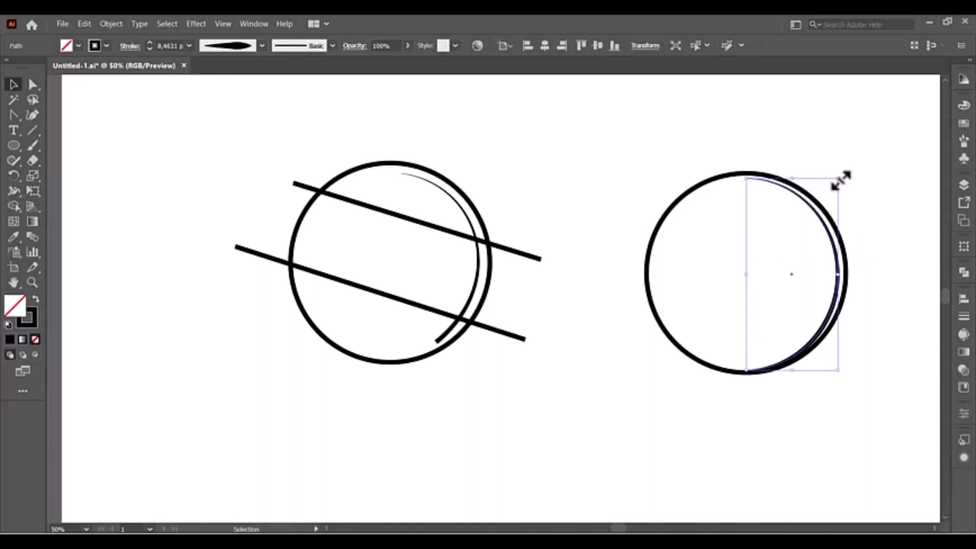
{"action": "key", "text": "Up"}
{"action": "key", "text": "Up"}
{"action": "key", "text": "Up"}
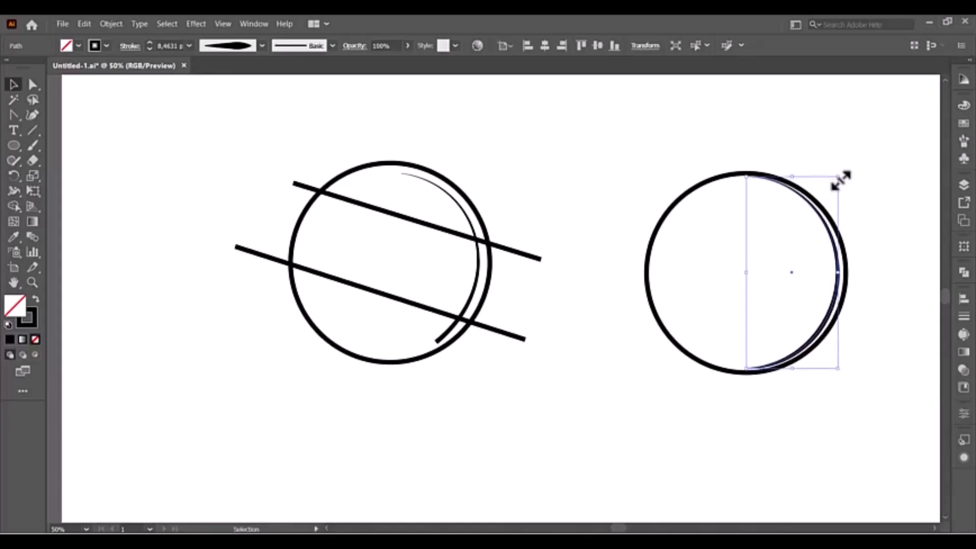
{"action": "key", "text": "Left"}
{"action": "key", "text": "Left"}
{"action": "key", "text": "Left"}
{"action": "key", "text": "Left"}
{"action": "key", "text": "Left"}
{"action": "key", "text": "Left"}
{"action": "key", "text": "Left"}
{"action": "key", "text": "Left"}
{"action": "key", "text": "Left"}
{"action": "key", "text": "Left"}
{"action": "key", "text": "Left"}
{"action": "key", "text": "Left"}
{"action": "key", "text": "Left"}
{"action": "key", "text": "Left"}
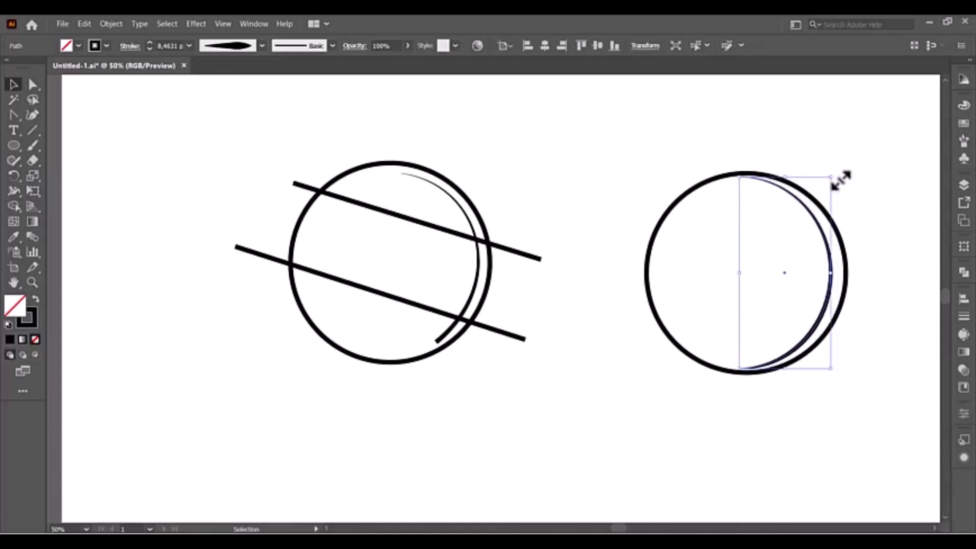
{"action": "key", "text": "Down"}
{"action": "key", "text": "Down"}
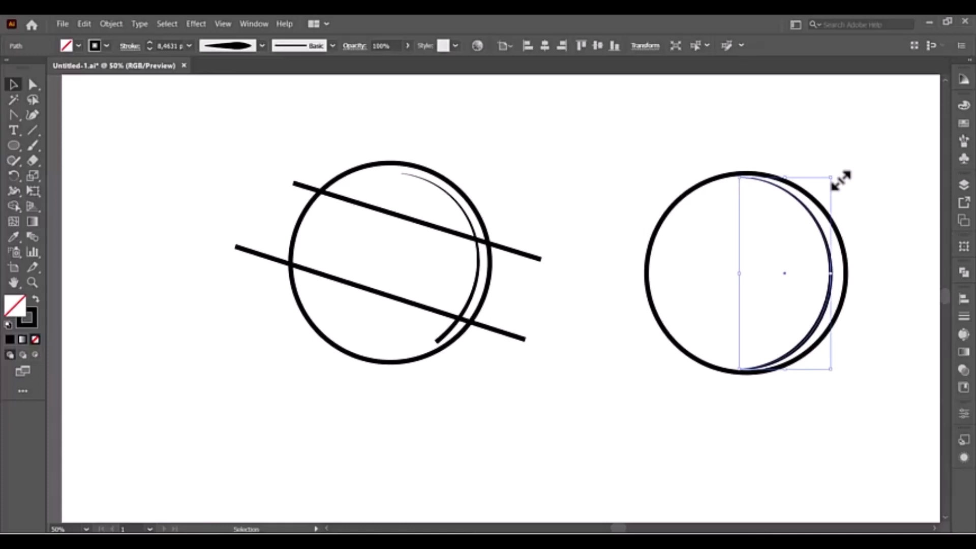
{"action": "left_click", "coordinate": [850, 166]}
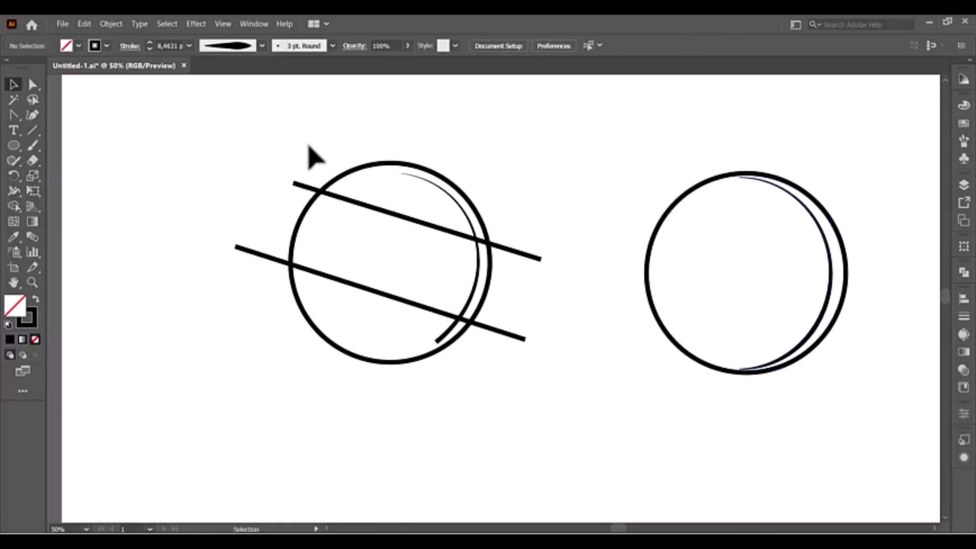
Step: Try the Shape Builder on the band between the slanted lines with the original circle, both lines and the tapered arc all selected
{"action": "mouse_move", "coordinate": [308, 147]}
{"action": "left_mouse_down"}
{"action": "mouse_move", "coordinate": [496, 349]}
{"action": "mouse_move", "coordinate": [496, 374]}
{"action": "left_mouse_up"}
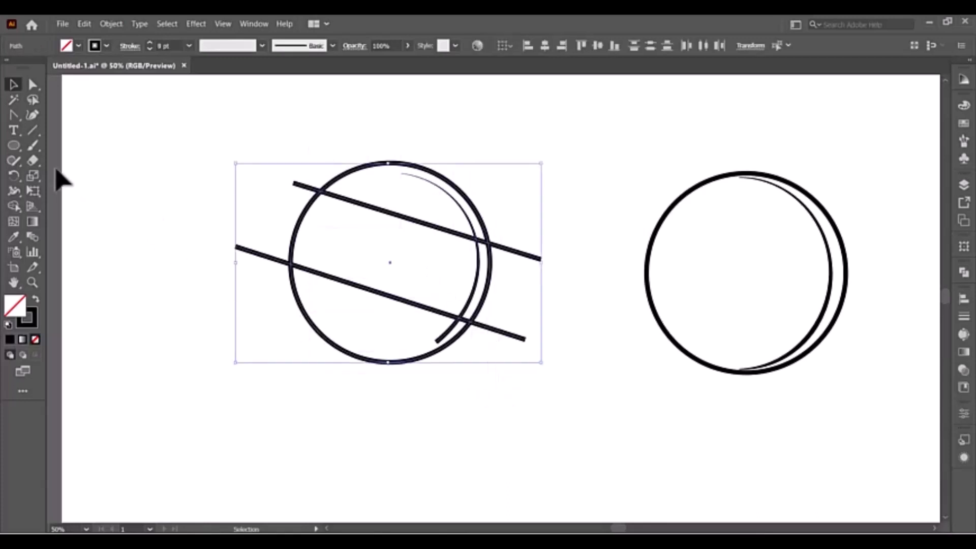
{"action": "left_click", "coordinate": [356, 244]}
{"action": "key", "text": "v"}
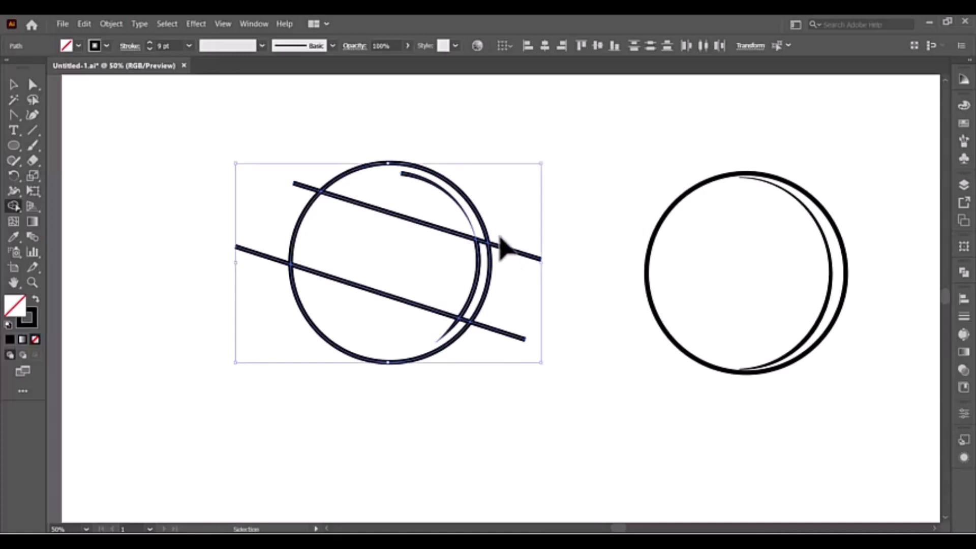
{"action": "key", "text": "shift+m"}
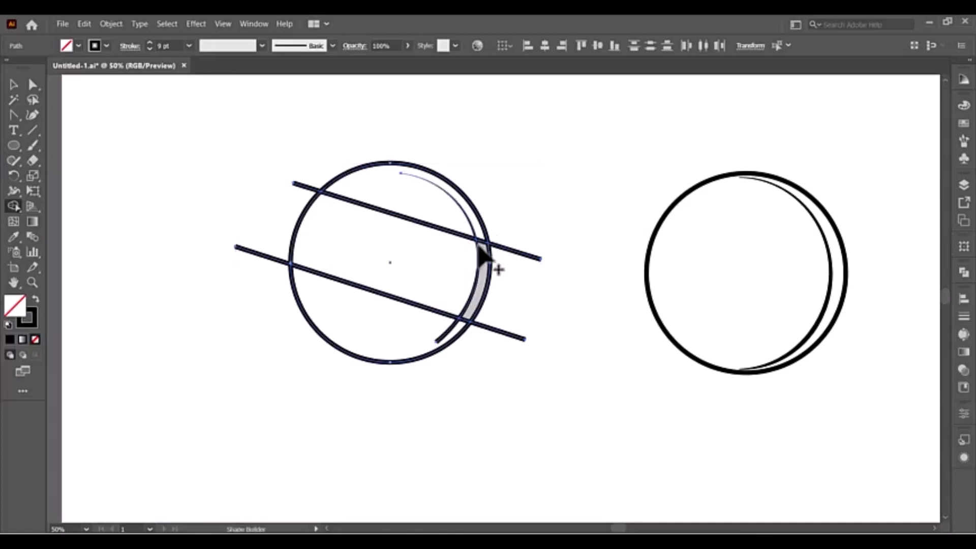
Step: Select only the original circle and the two slanted lines, and make the band between the lines a shape with the Shape Builder
{"action": "left_click", "coordinate": [12, 86]}
{"action": "left_click_drag", "start_coordinate": [266, 136], "coordinate": [338, 324]}
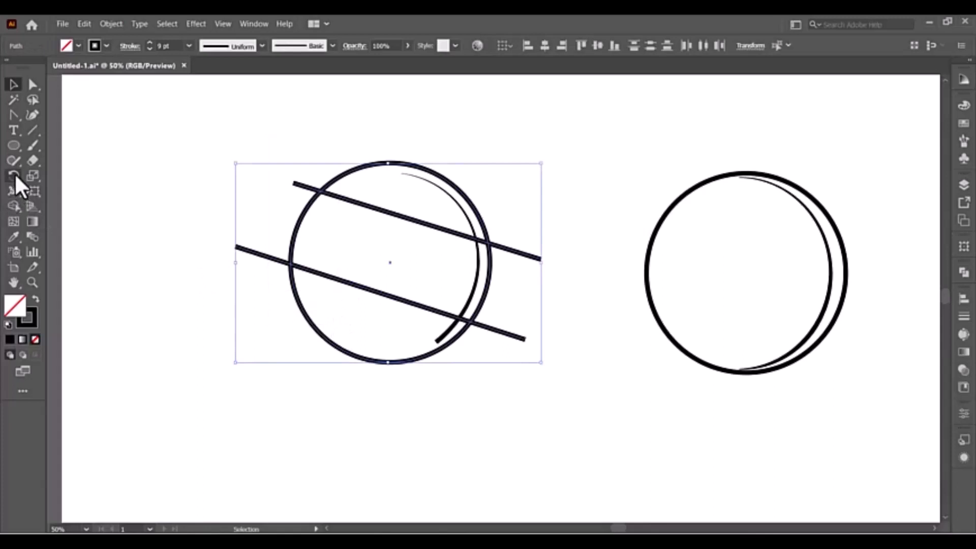
{"action": "left_click", "coordinate": [15, 206]}
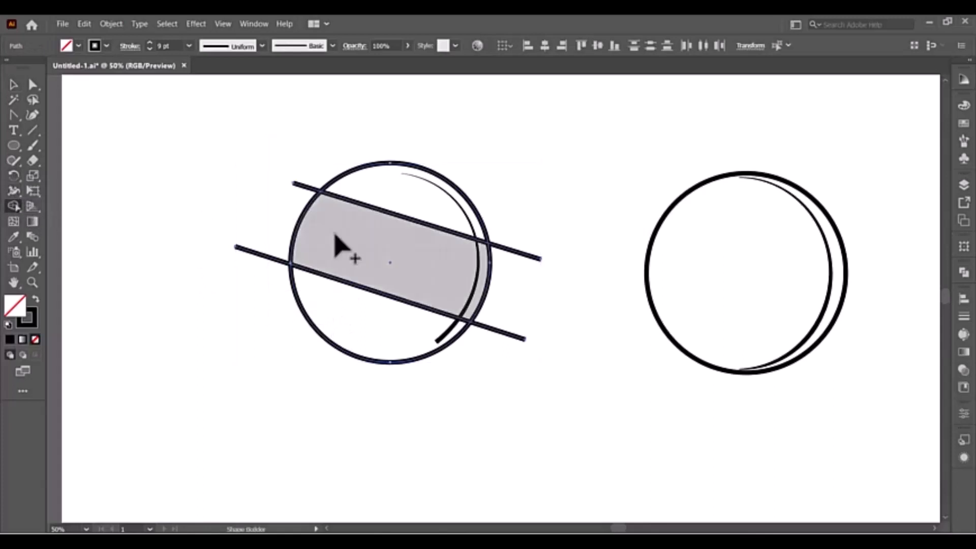
{"action": "left_click", "coordinate": [374, 242]}
Step: Remove the four ends of the slanted lines that extend outside the original circle with the Shape Builder
{"action": "left_click", "coordinate": [301, 190], "text": "alt"}
{"action": "left_click", "coordinate": [272, 257], "text": "alt"}
{"action": "left_click", "coordinate": [514, 252], "text": "alt"}
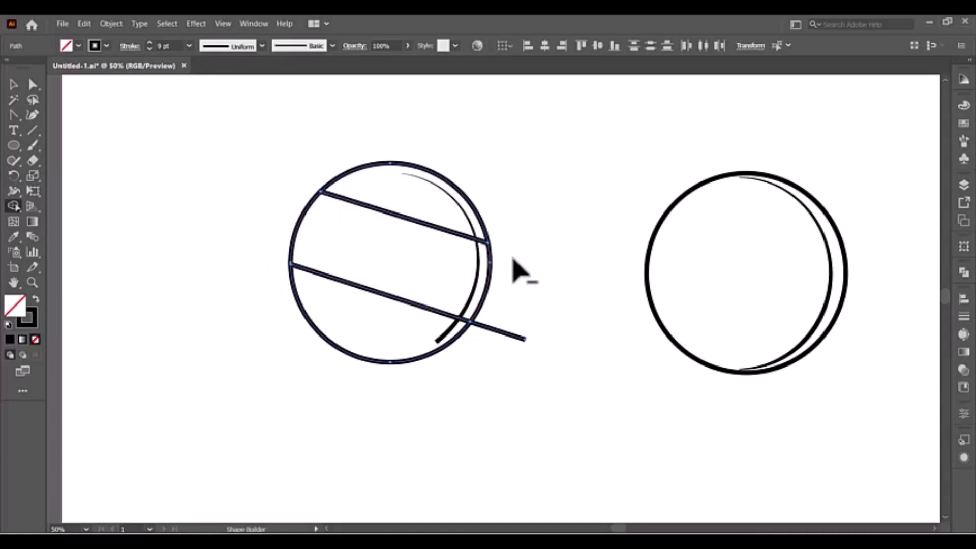
{"action": "left_click", "coordinate": [497, 331], "text": "alt"}
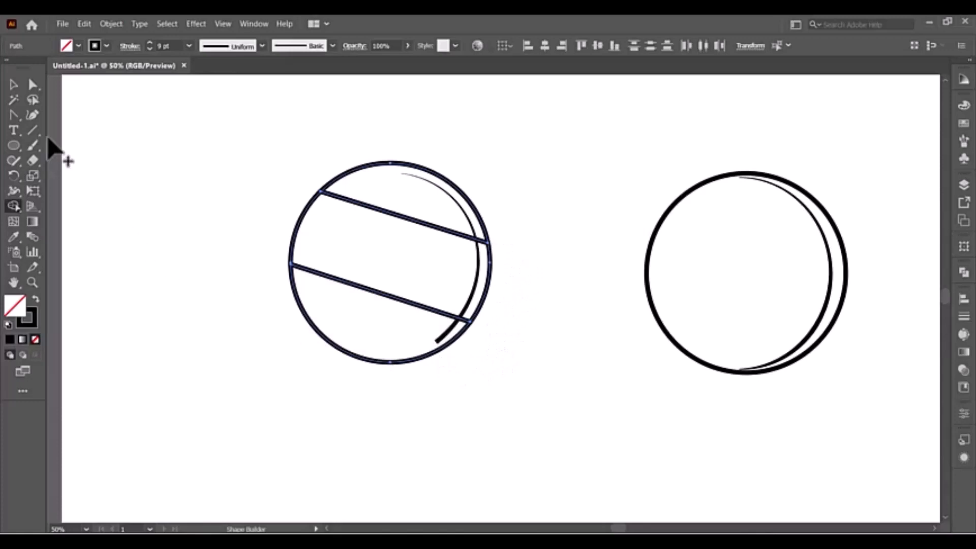
Step: Swap fill and stroke and fill the band between the slanted lines with black using the Shape Builder
{"action": "left_click", "coordinate": [35, 300]}
{"action": "left_click", "coordinate": [346, 253]}
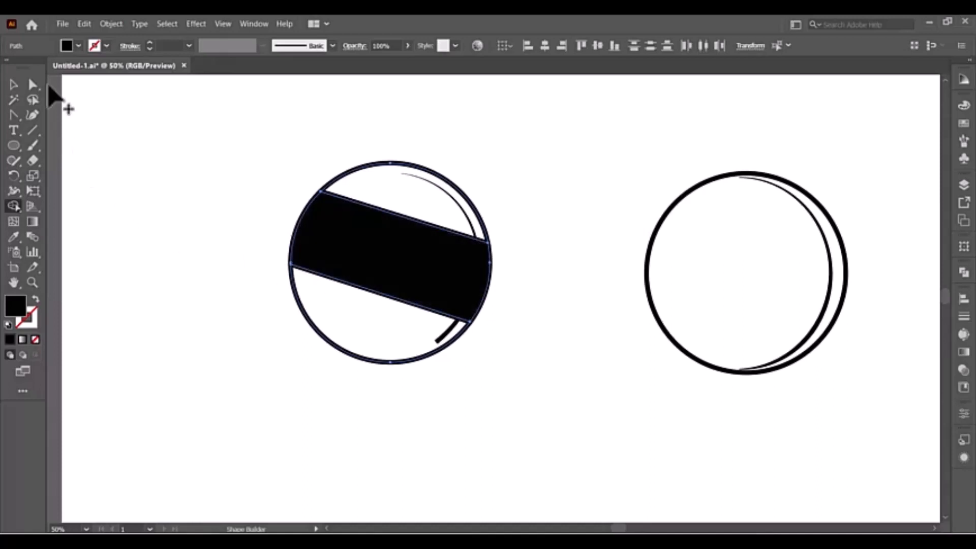
{"action": "left_click", "coordinate": [13, 85]}
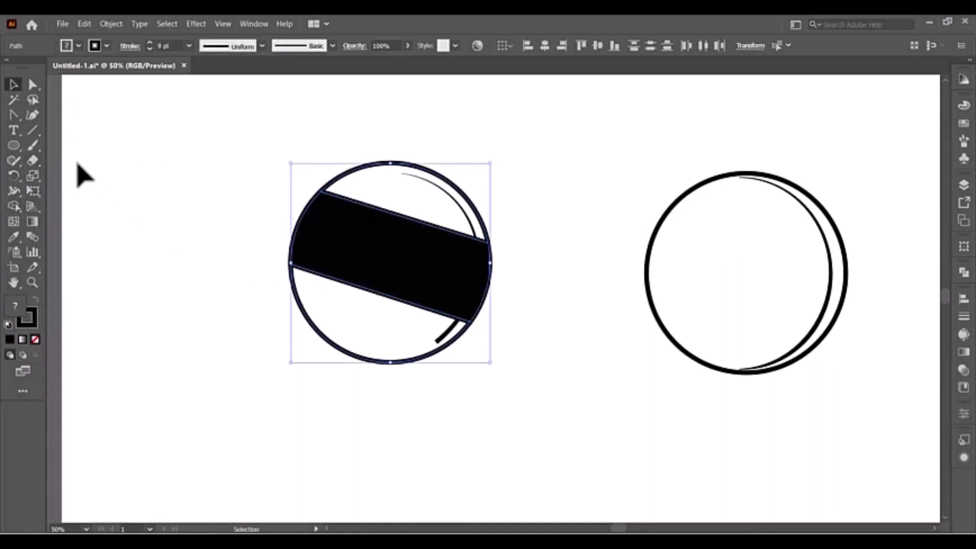
Step: Try to bend the black band's lower edge upward with the Anchor Point tool, then undo the change
{"action": "left_click", "coordinate": [14, 115]}
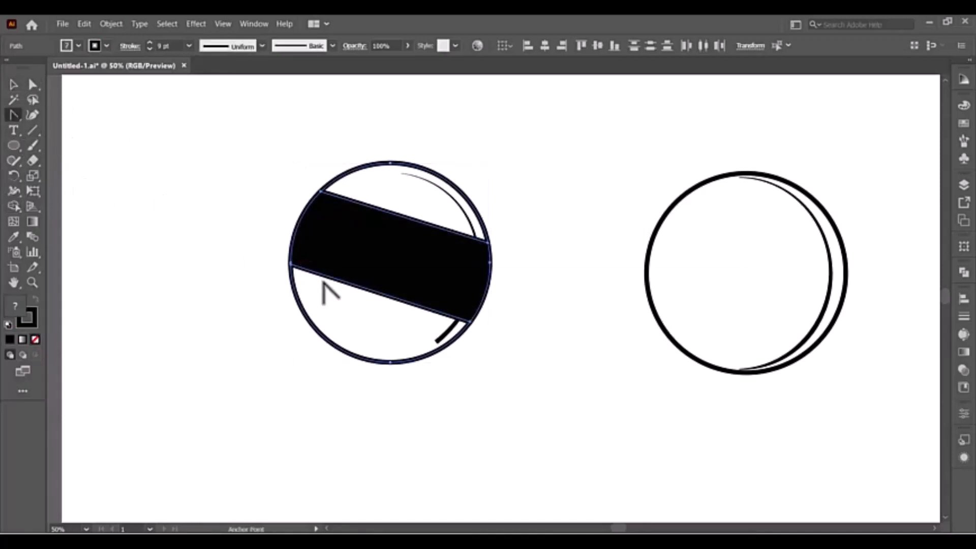
{"action": "left_click_drag", "start_coordinate": [359, 286], "coordinate": [403, 248]}
{"action": "key", "text": "ctrl+z"}
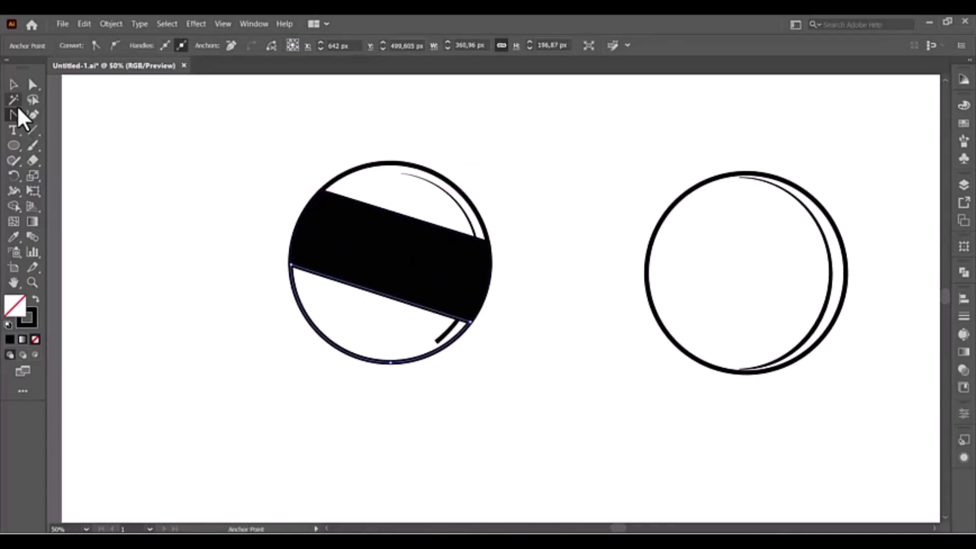
Step: Curve both the lower and upper edges of the black band downward with the Anchor Point tool
{"action": "left_click", "coordinate": [14, 85]}
{"action": "left_click", "coordinate": [208, 193]}
{"action": "left_click", "coordinate": [330, 242]}
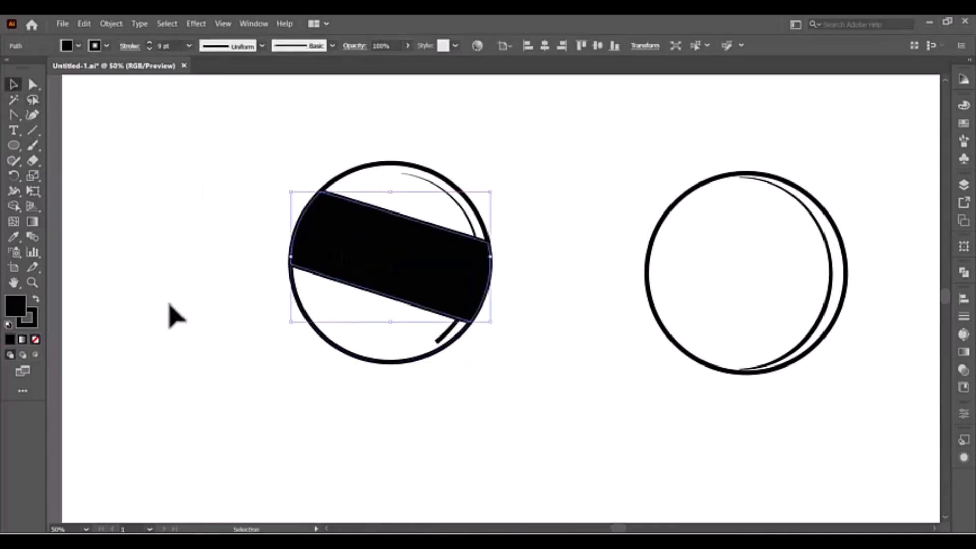
{"action": "left_click", "coordinate": [15, 118]}
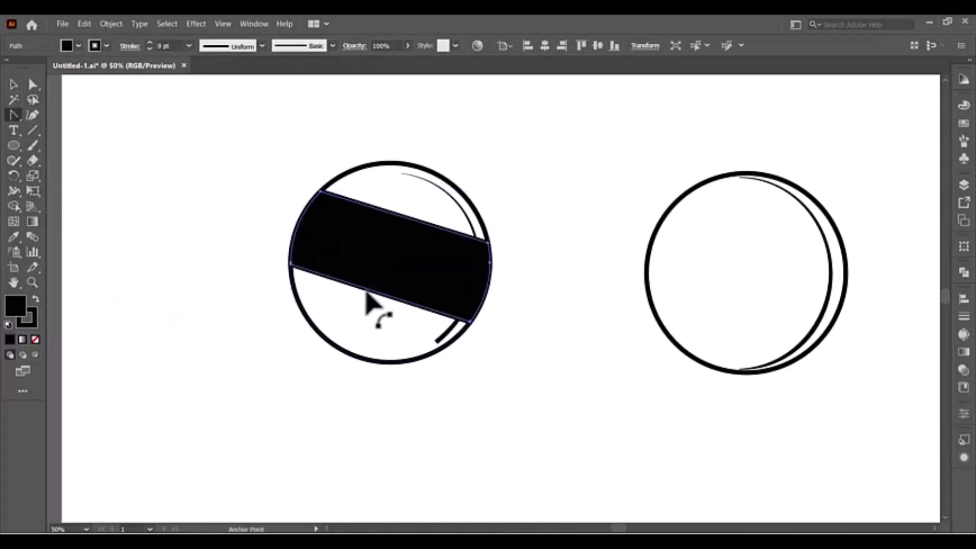
{"action": "left_click_drag", "start_coordinate": [366, 292], "coordinate": [369, 316]}
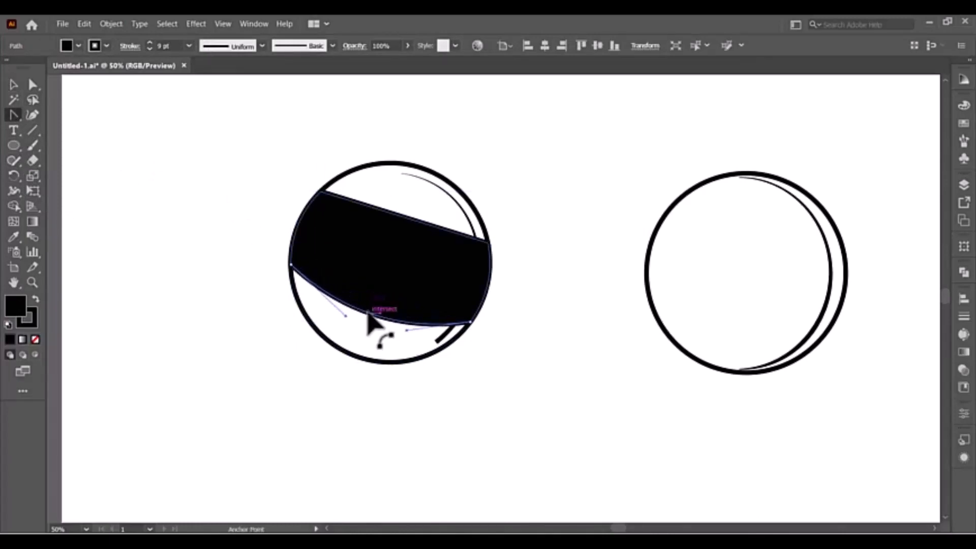
{"action": "left_click_drag", "start_coordinate": [368, 312], "coordinate": [368, 312]}
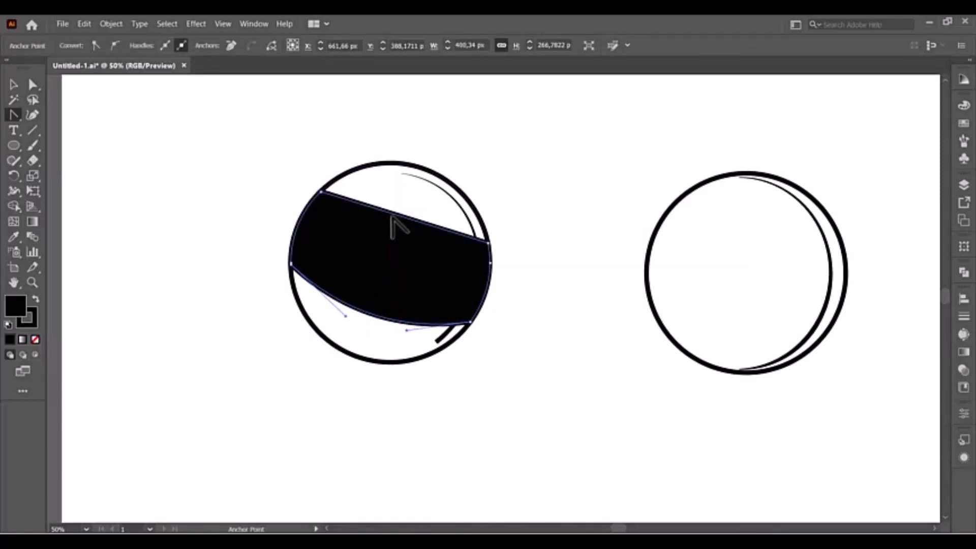
{"action": "left_click_drag", "start_coordinate": [392, 214], "coordinate": [382, 235]}
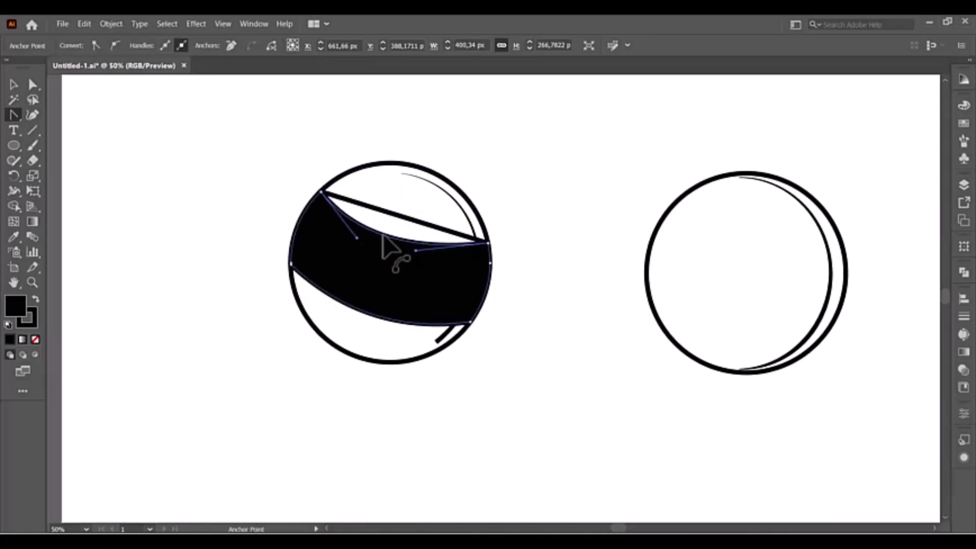
Step: Try to remove the circle segment above the black band with the Shape Builder, then undo the removal
{"action": "left_click", "coordinate": [404, 218]}
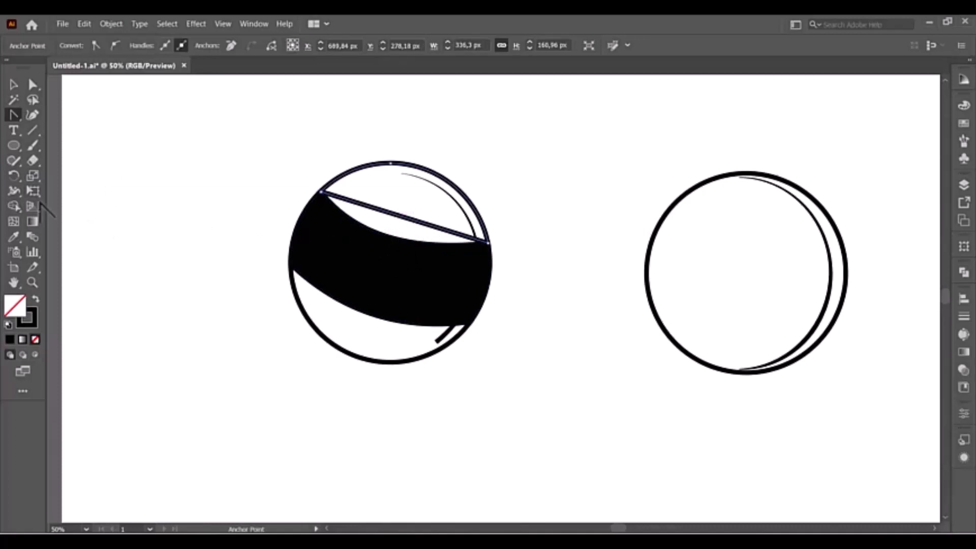
{"action": "left_click", "coordinate": [11, 207]}
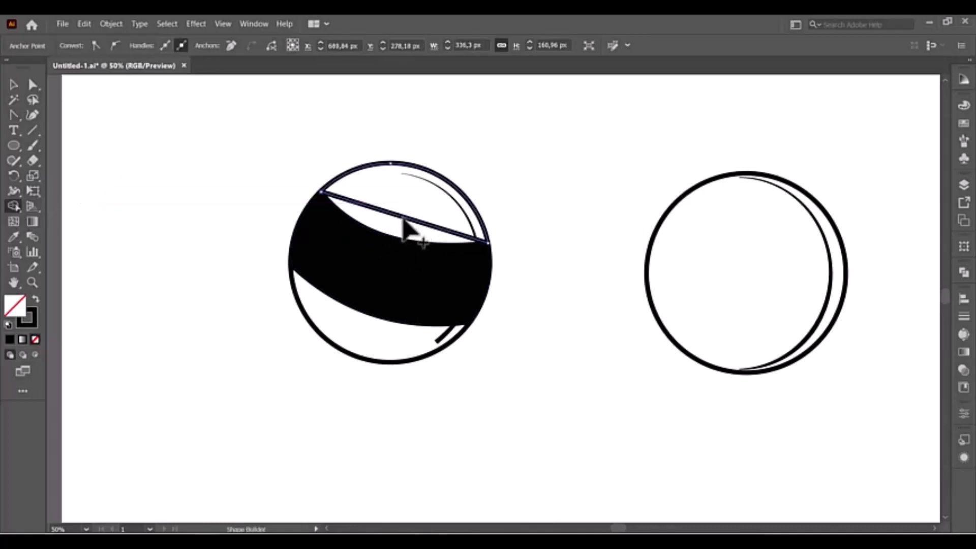
{"action": "left_click", "coordinate": [403, 220], "text": "alt"}
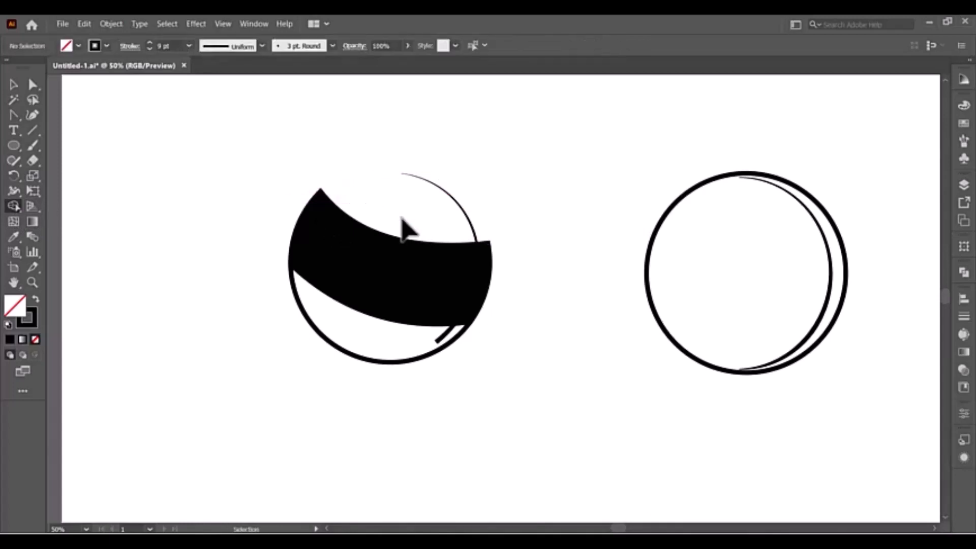
{"action": "key", "text": "ctrl+a"}
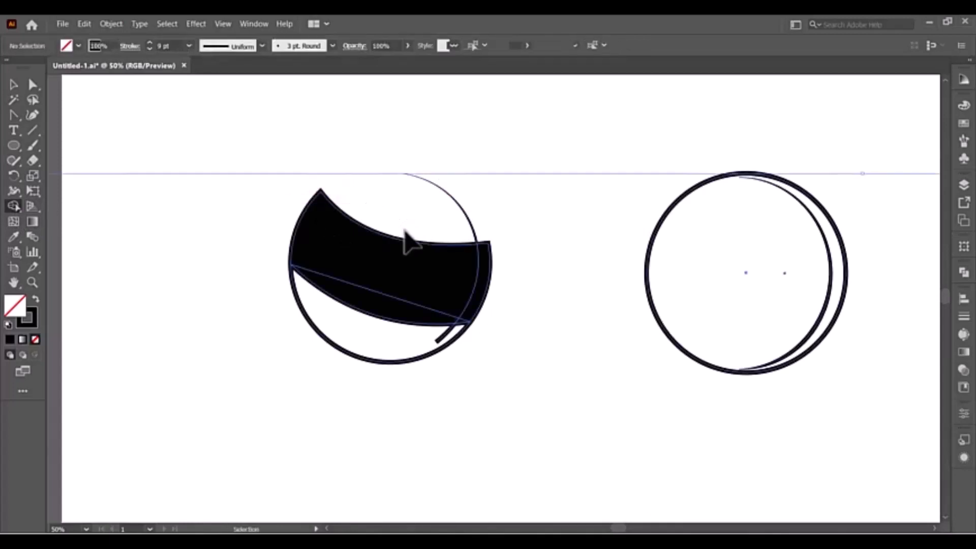
{"action": "key", "text": "ctrl+z"}
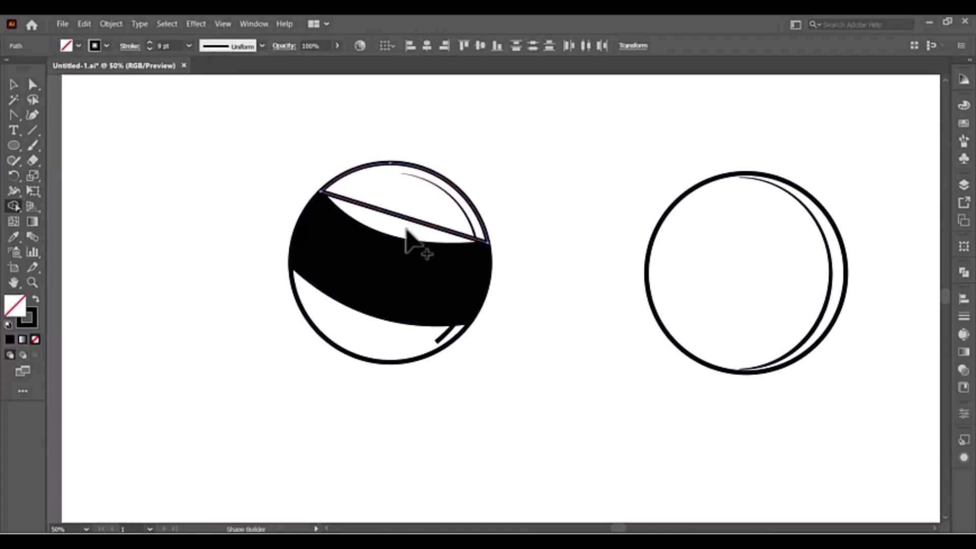
Step: Select the black band and the circle segment above it, and merge the gap between them into the segment with the Shape Builder
{"action": "left_click", "coordinate": [12, 84]}
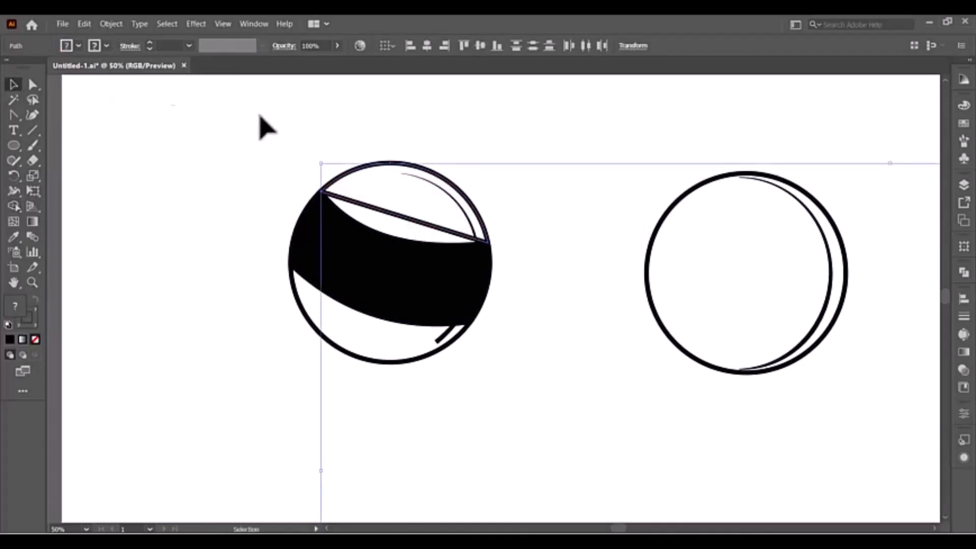
{"action": "left_click", "coordinate": [305, 158]}
{"action": "left_click", "coordinate": [356, 220]}
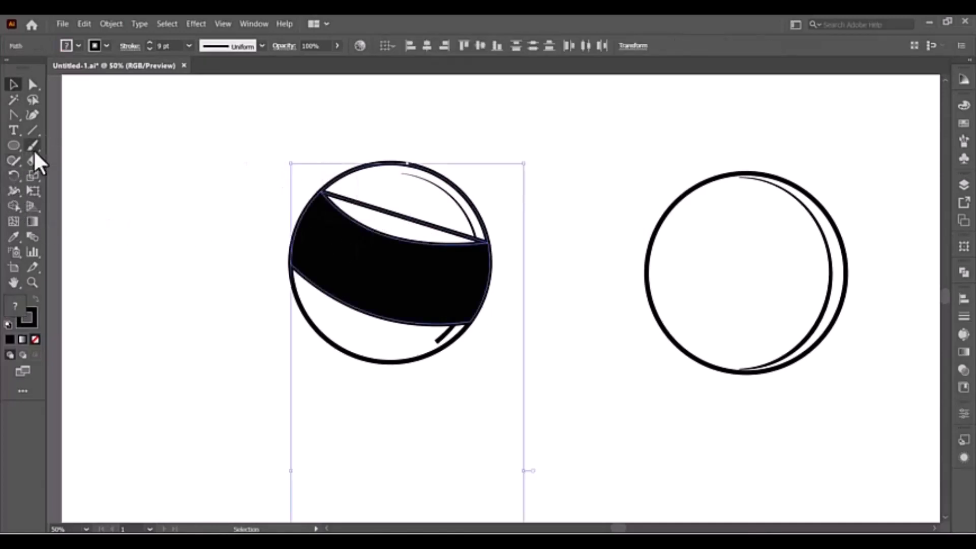
{"action": "left_click", "coordinate": [14, 205]}
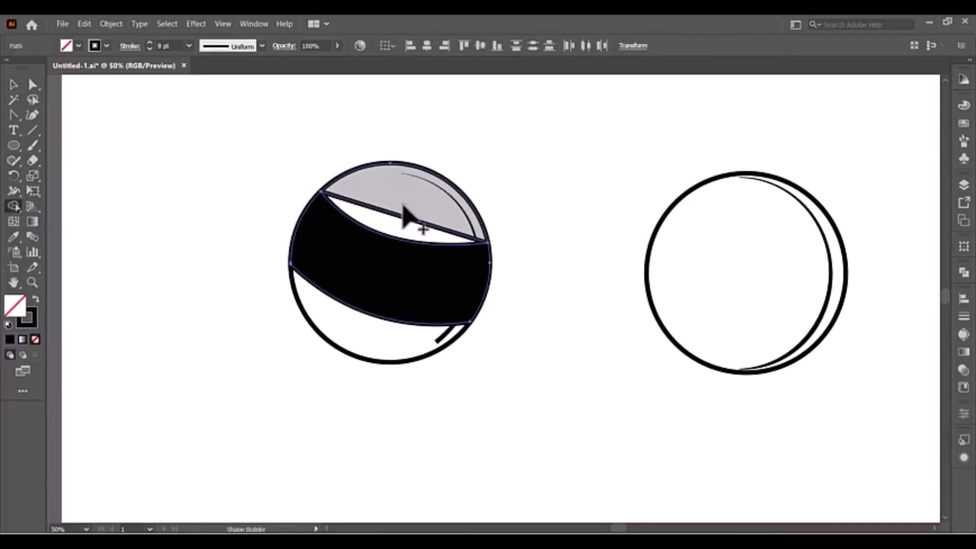
{"action": "left_click_drag", "start_coordinate": [405, 216], "coordinate": [403, 235]}
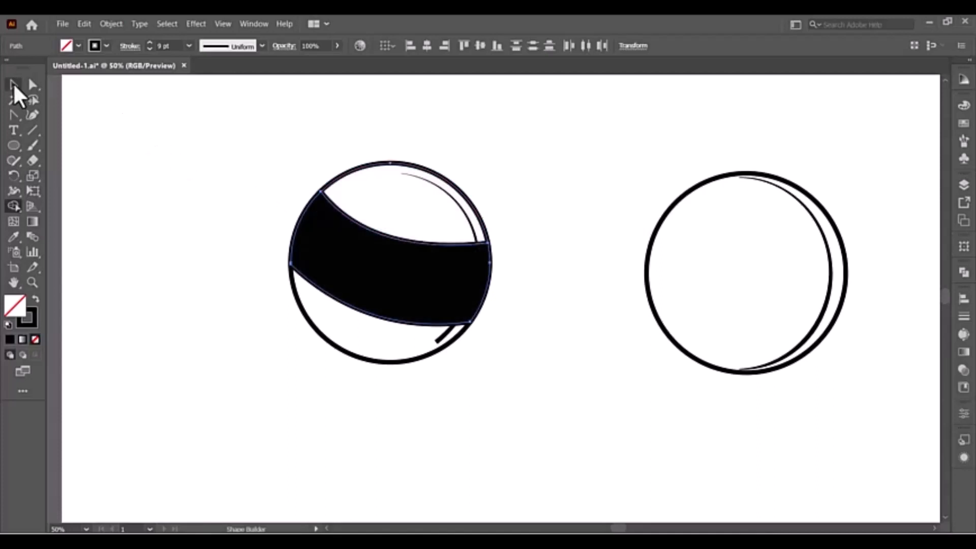
{"action": "left_click", "coordinate": [14, 85]}
{"action": "left_click", "coordinate": [122, 136]}
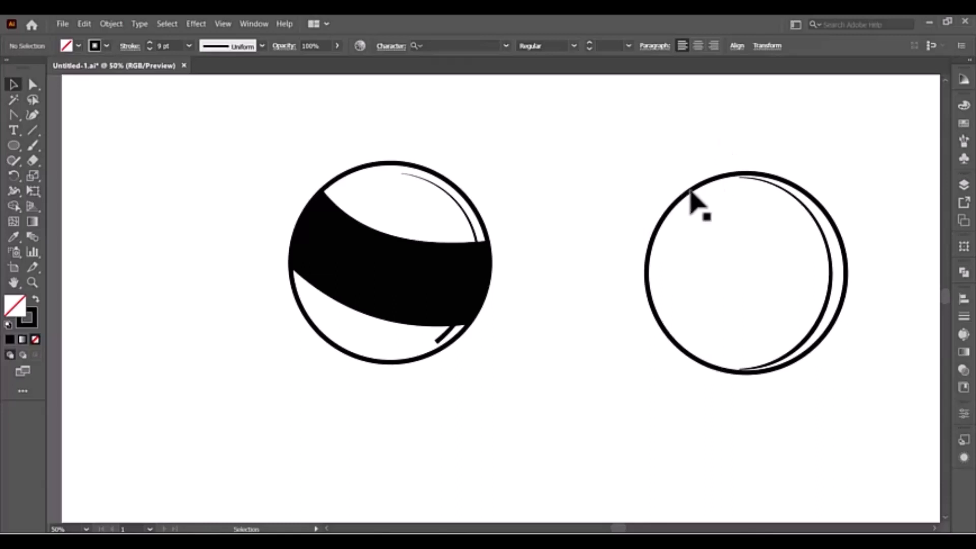
Step: Try to pull the black band's lower-right corner anchor outside the circle with Direct Selection, then undo the move
{"action": "left_click", "coordinate": [467, 308]}
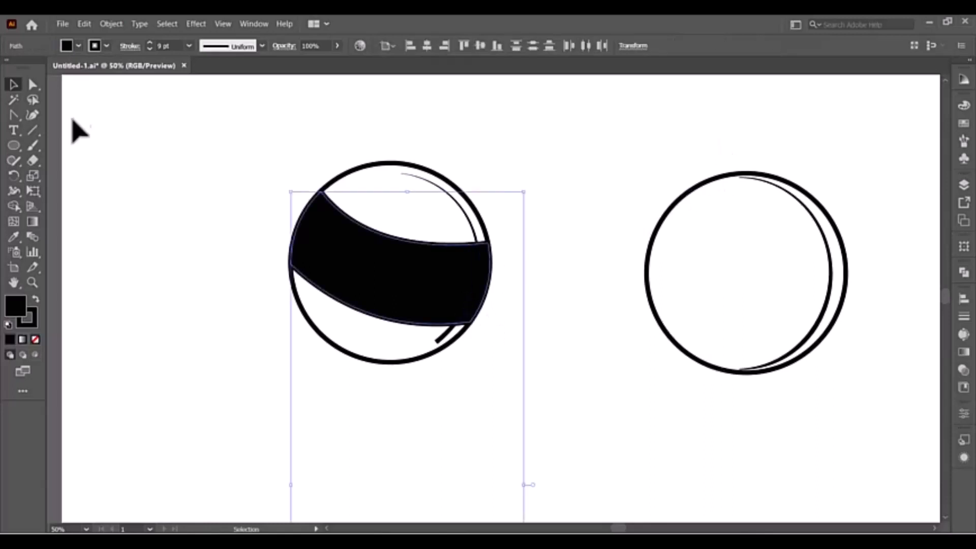
{"action": "left_click", "coordinate": [33, 86]}
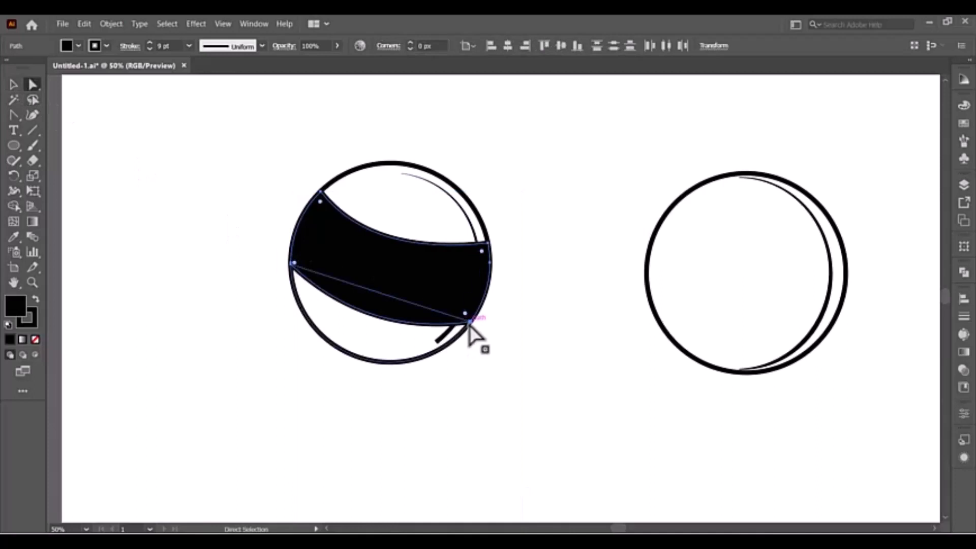
{"action": "left_click_drag", "start_coordinate": [468, 322], "coordinate": [503, 318]}
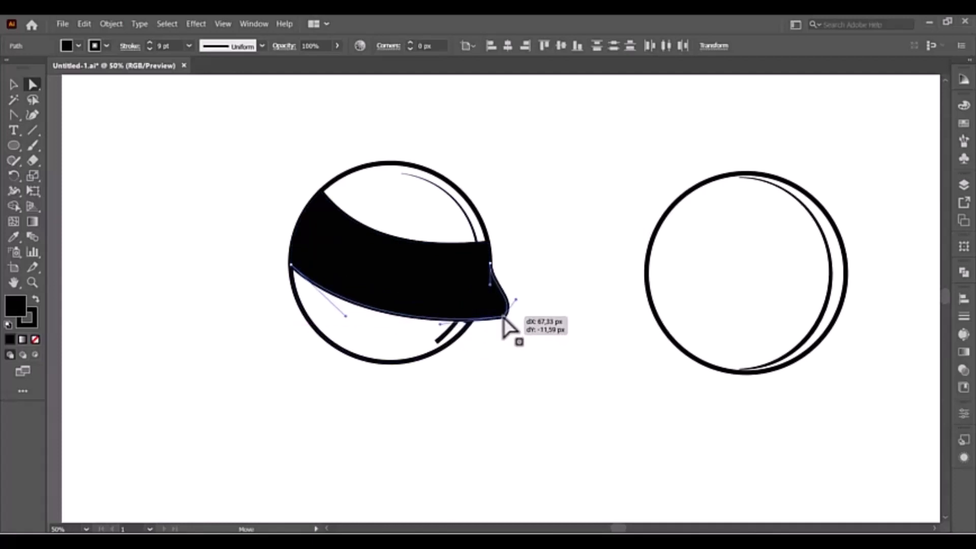
{"action": "left_click_drag", "start_coordinate": [503, 316], "coordinate": [503, 317]}
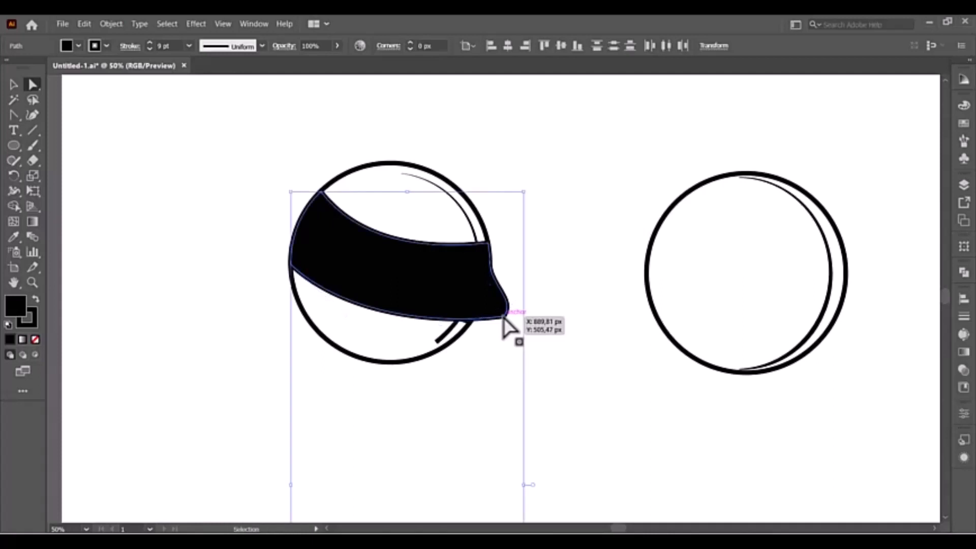
{"action": "key", "text": "ctrl+z"}
{"action": "left_click", "coordinate": [504, 318]}
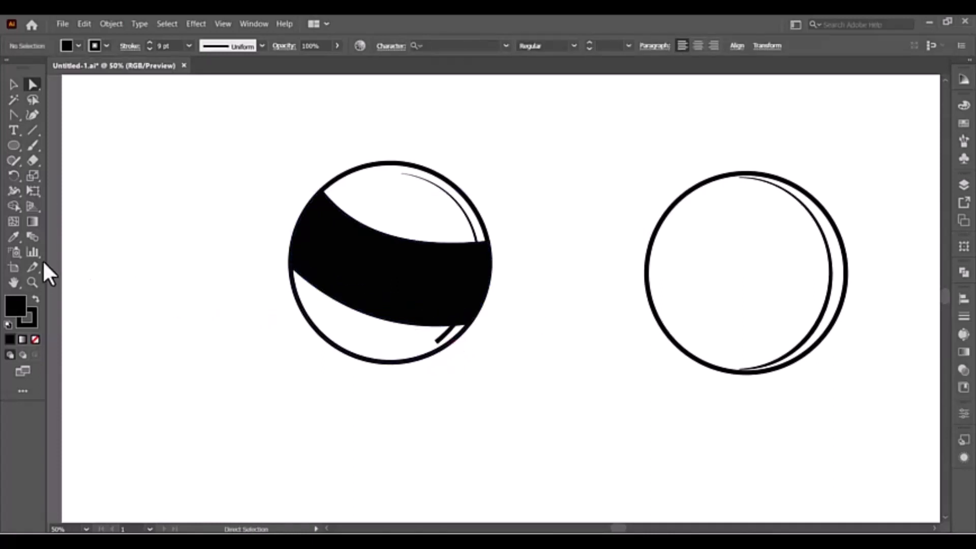
Step: Select the copied circle with its tapered arc and fill them with white
{"action": "left_click_drag", "start_coordinate": [835, 387], "coordinate": [850, 407]}
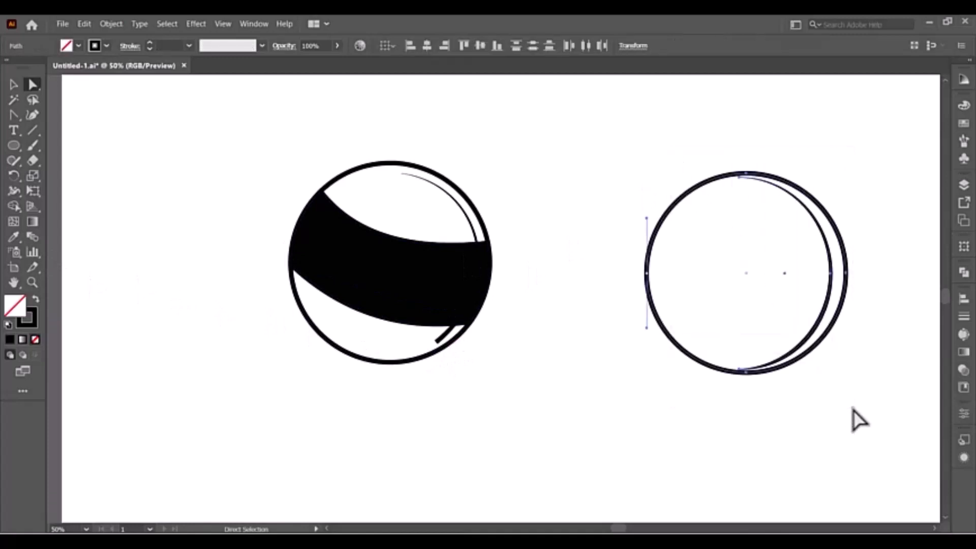
{"action": "double_click", "coordinate": [14, 308]}
{"action": "left_click", "coordinate": [66, 99]}
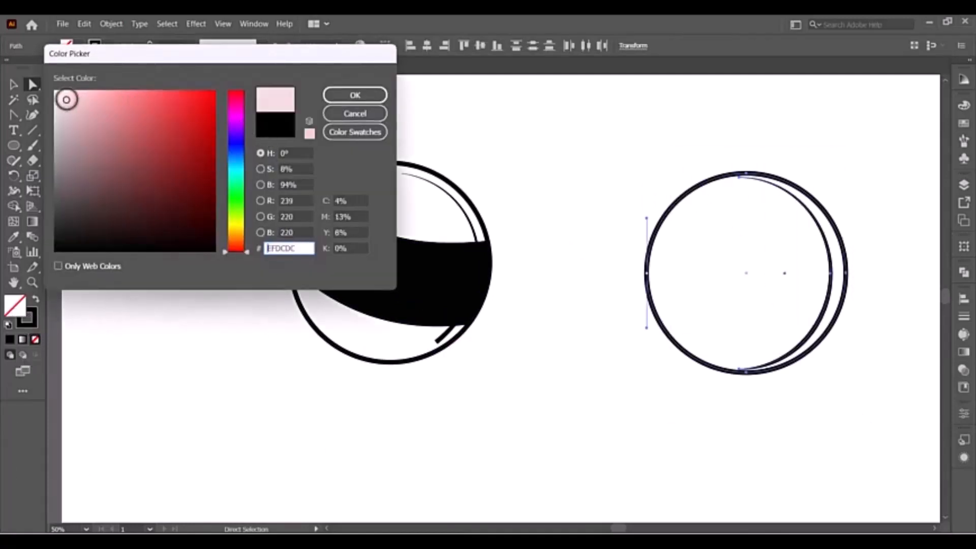
{"action": "left_click_drag", "start_coordinate": [66, 99], "coordinate": [55, 92]}
{"action": "left_click", "coordinate": [339, 93]}
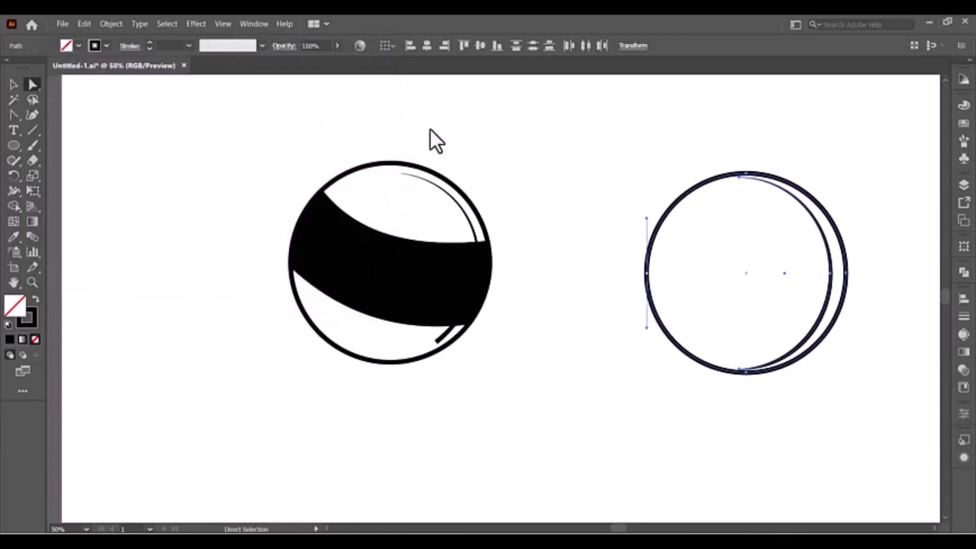
{"action": "left_click", "coordinate": [567, 175]}
{"action": "left_click_drag", "start_coordinate": [834, 175], "coordinate": [740, 342]}
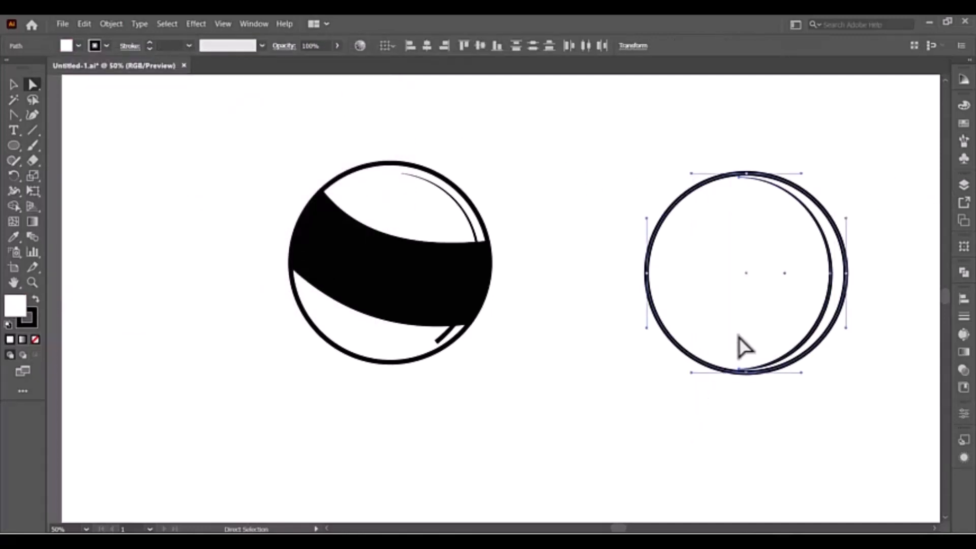
Step: Scale the copied circle and its tapered arc down proportionally to less than half the banded circle's diameter, then deselect them
{"action": "left_click", "coordinate": [13, 85]}
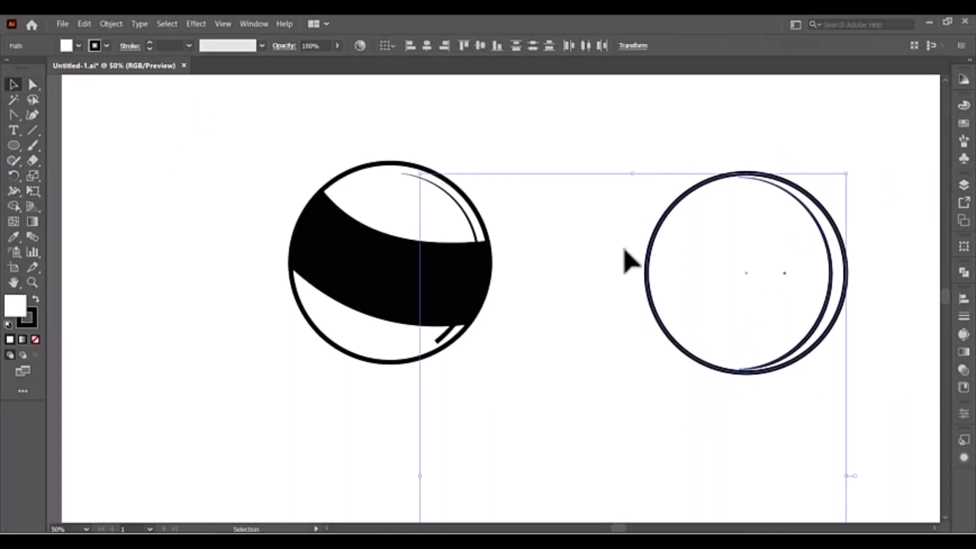
{"action": "left_click", "coordinate": [669, 147]}
{"action": "left_click", "coordinate": [846, 403]}
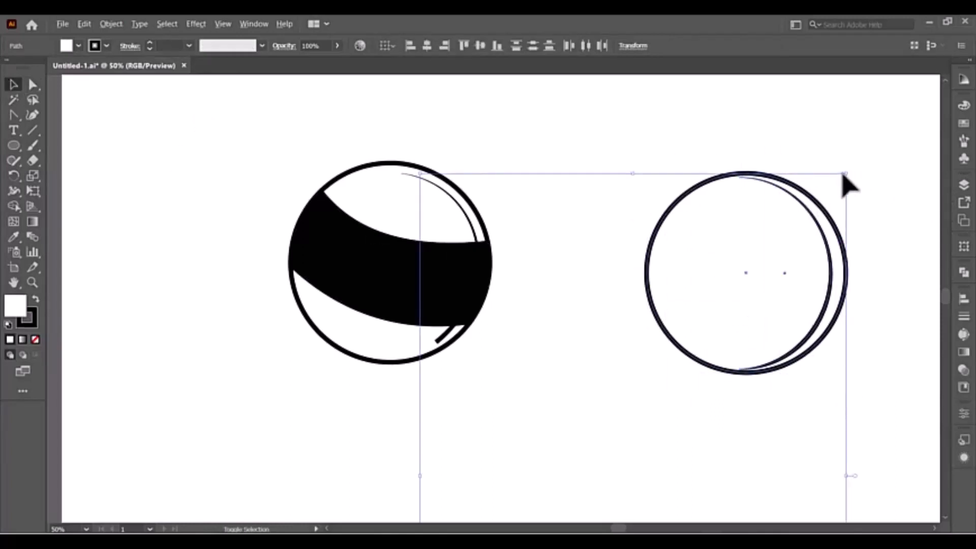
{"action": "mouse_move", "coordinate": [845, 174]}
{"action": "left_mouse_down"}
{"action": "mouse_move", "coordinate": [795, 263]}
{"action": "mouse_move", "coordinate": [772, 281]}
{"action": "left_mouse_up"}
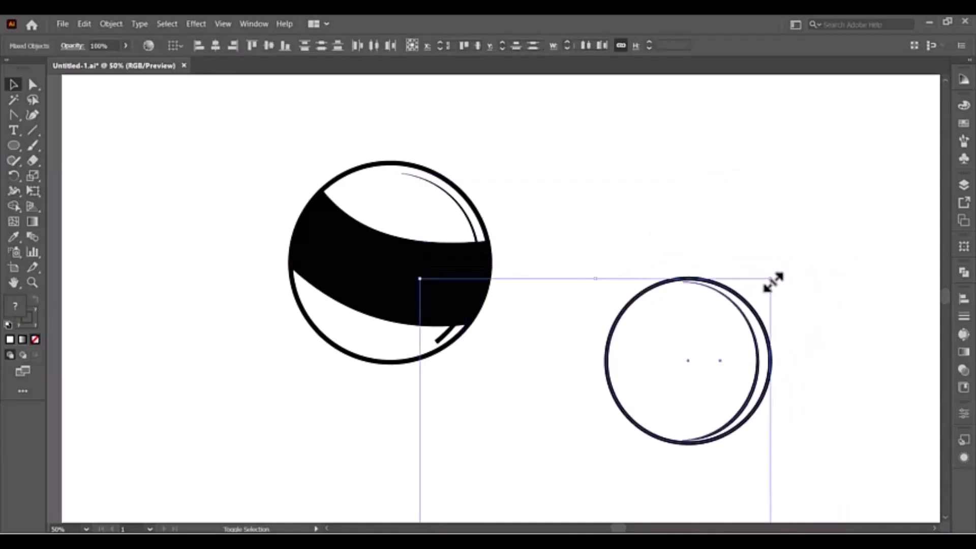
{"action": "left_click", "coordinate": [799, 270]}
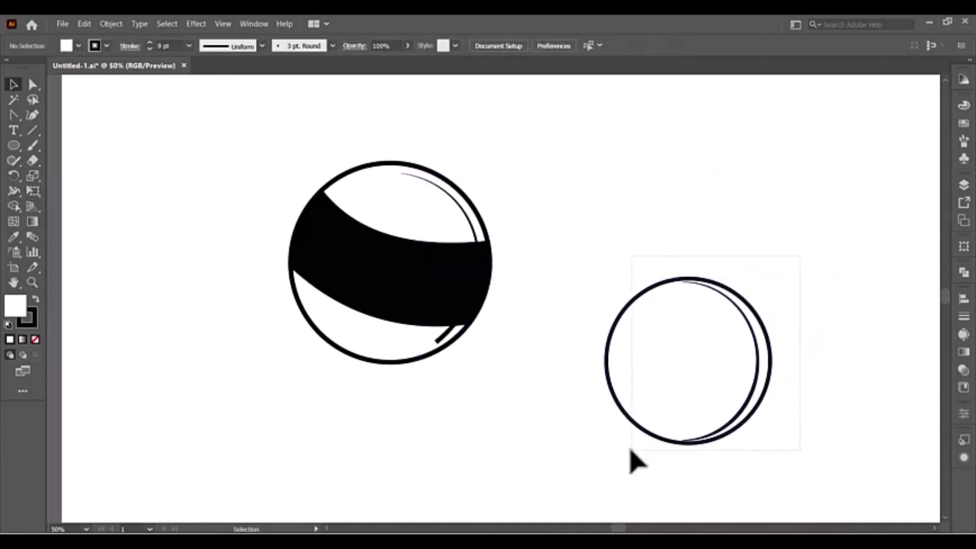
{"action": "left_click", "coordinate": [644, 432]}
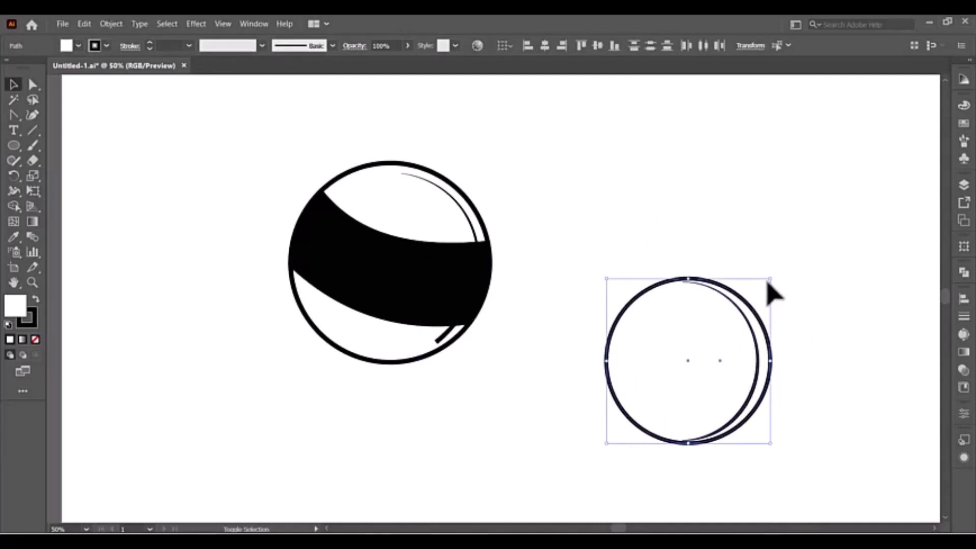
{"action": "left_click_drag", "start_coordinate": [769, 279], "coordinate": [735, 321]}
{"action": "left_click", "coordinate": [730, 306]}
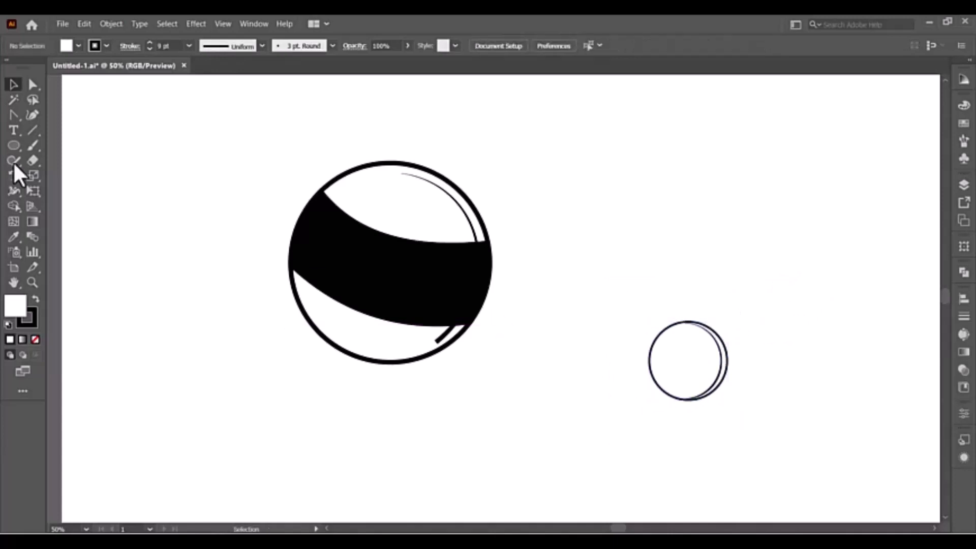
Step: Add a text object containing a single dash in the empty area to the left of the banded circle and select it
{"action": "left_click", "coordinate": [13, 129]}
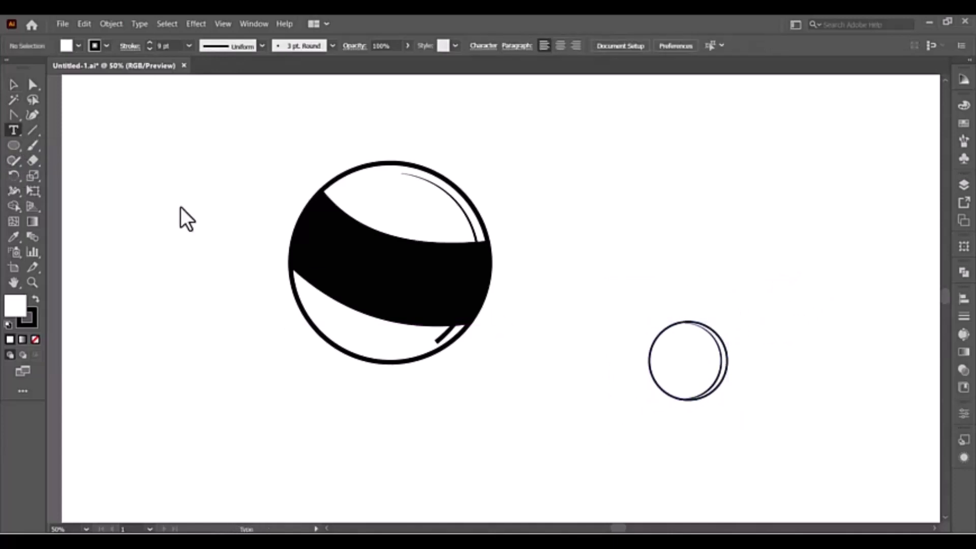
{"action": "left_click", "coordinate": [191, 228]}
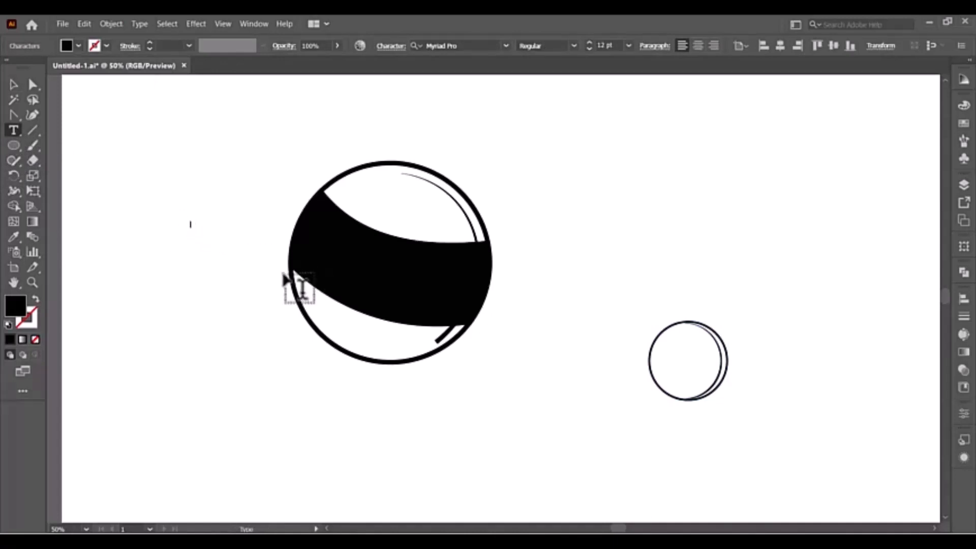
{"action": "key", "text": "Caps_Lock"}
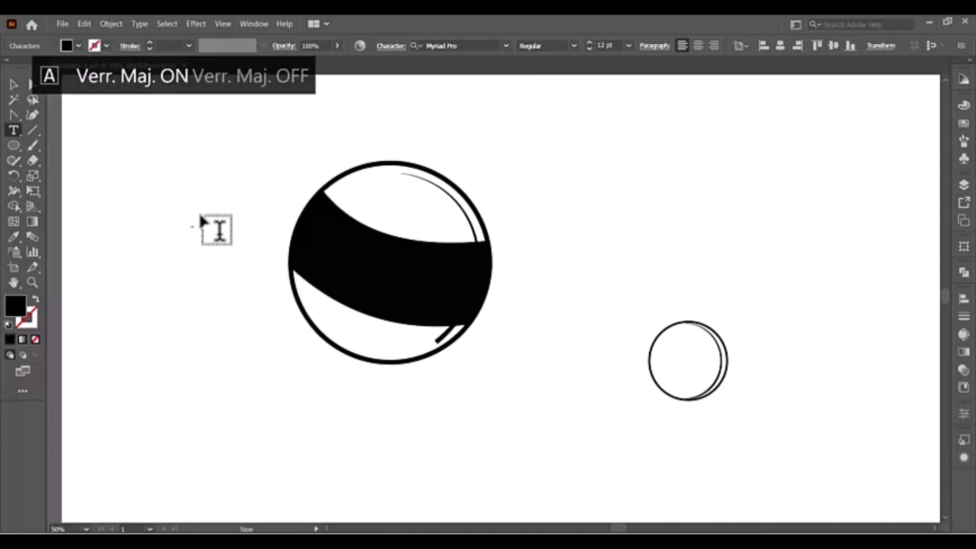
{"action": "key", "text": "Escape"}
{"action": "left_click", "coordinate": [11, 85]}
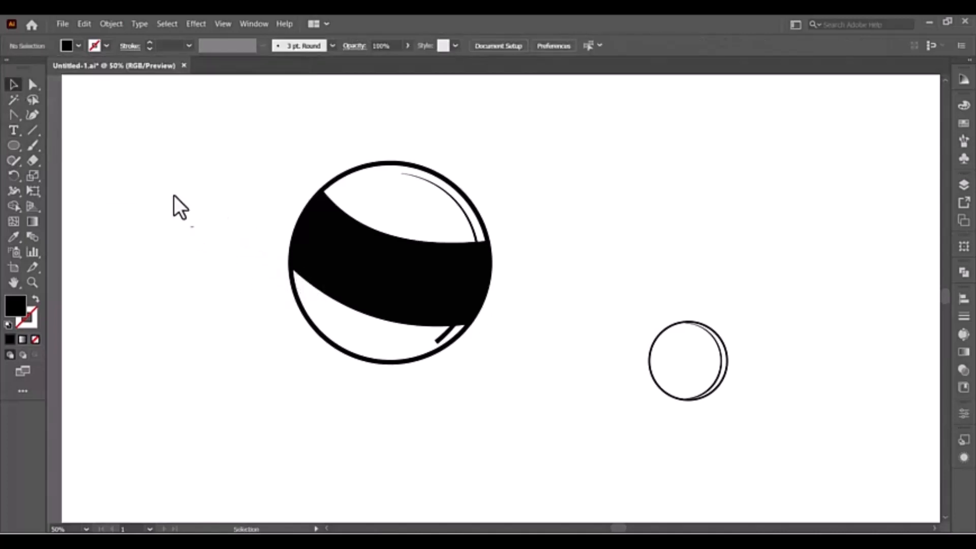
{"action": "left_click", "coordinate": [194, 227]}
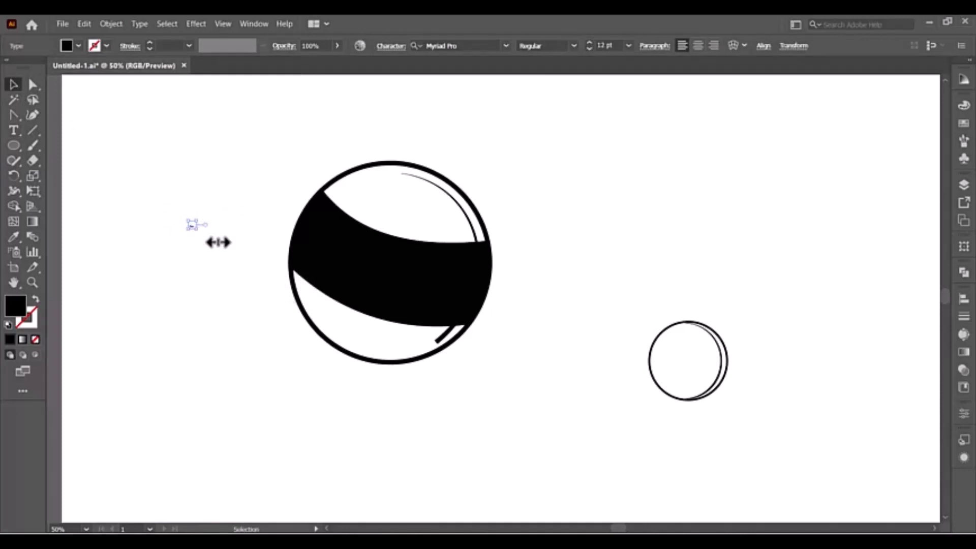
Step: Replace the dash text with an 8 to the left of the banded circle and enlarge it to about 100 pt
{"action": "key", "text": "Delete"}
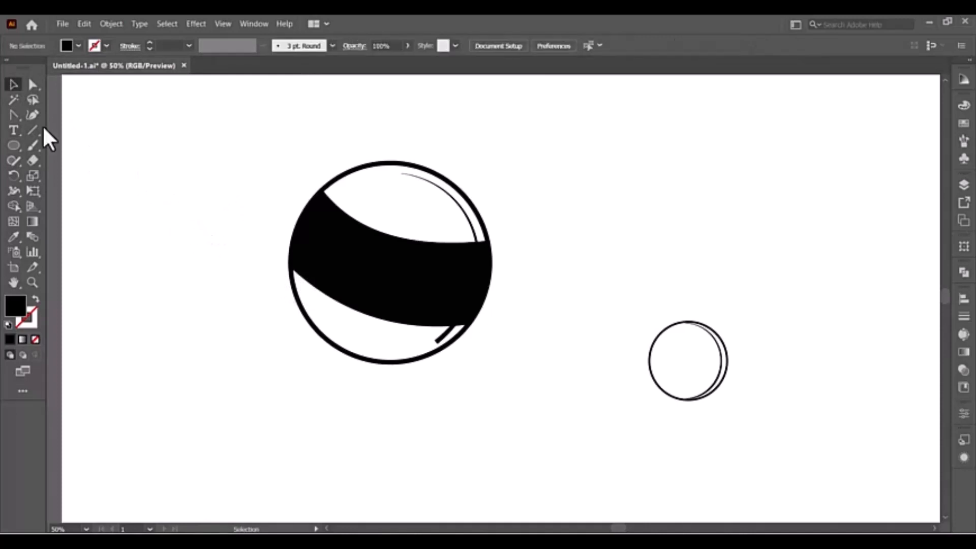
{"action": "left_click", "coordinate": [14, 130]}
{"action": "left_click", "coordinate": [161, 222]}
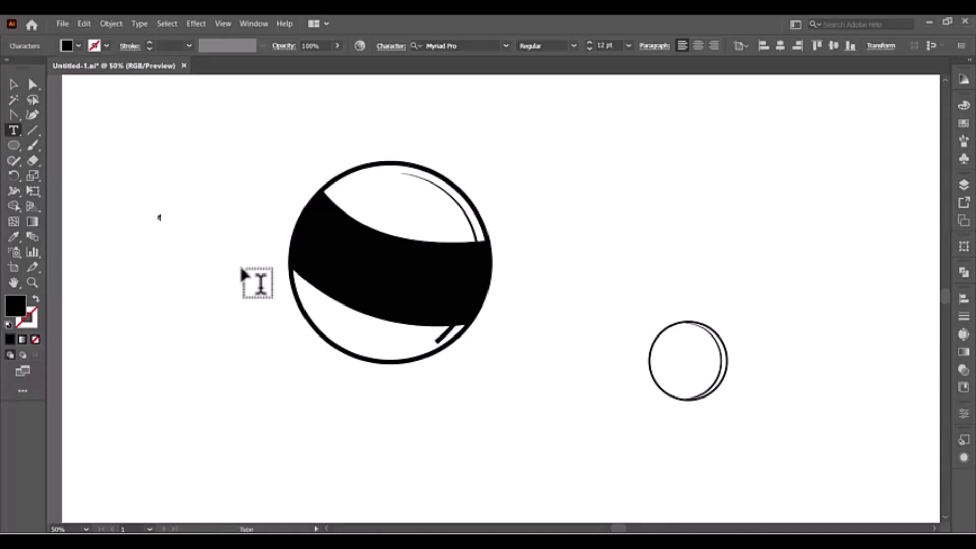
{"action": "left_click", "coordinate": [13, 84]}
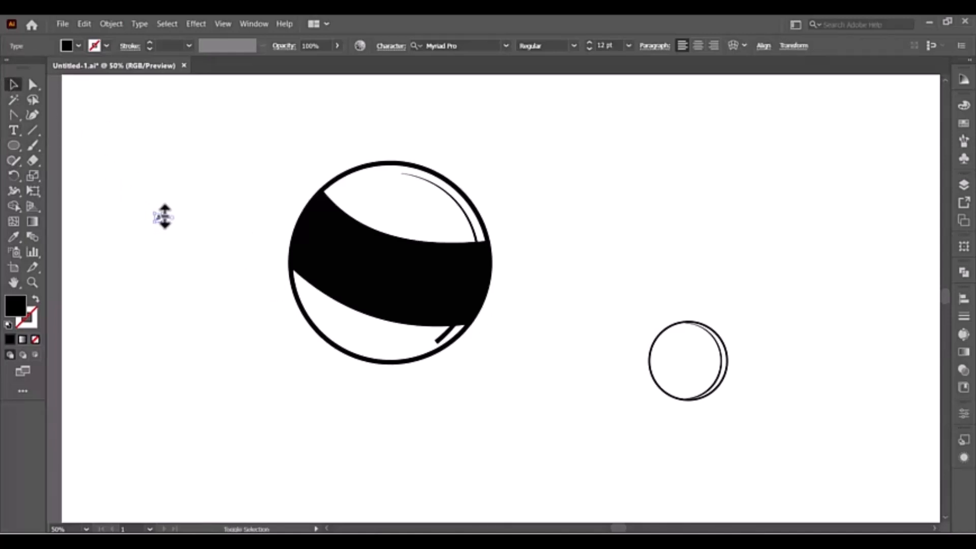
{"action": "left_click_drag", "start_coordinate": [163, 214], "coordinate": [209, 187]}
{"action": "left_click", "coordinate": [189, 211]}
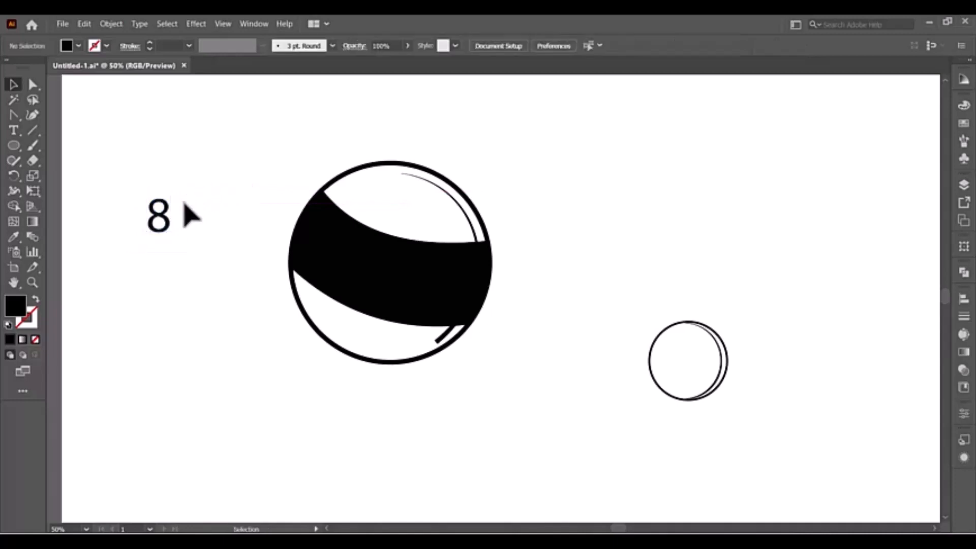
Step: Move the 8 into the middle of the small white circle and group it with the circle and its arc
{"action": "left_click_drag", "start_coordinate": [173, 224], "coordinate": [692, 366]}
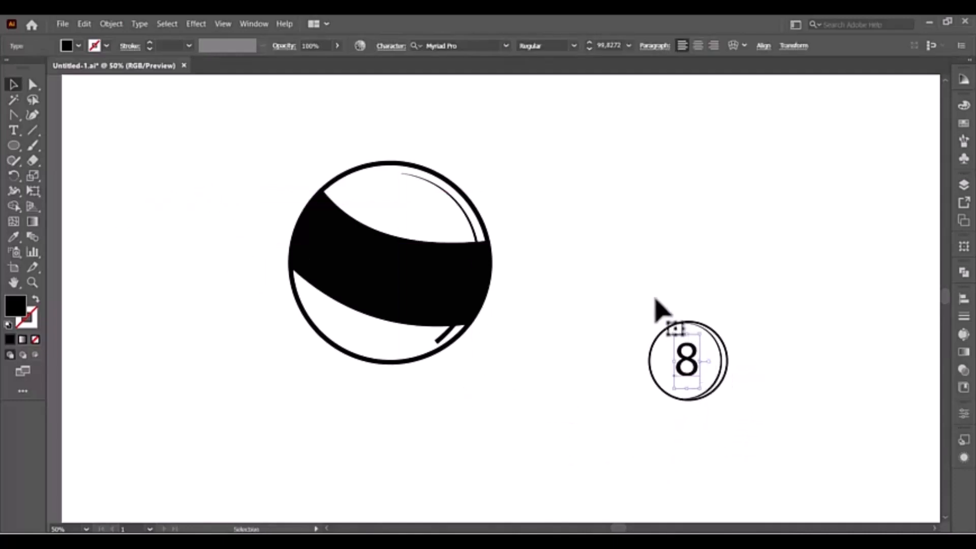
{"action": "left_click_drag", "start_coordinate": [654, 299], "coordinate": [730, 407]}
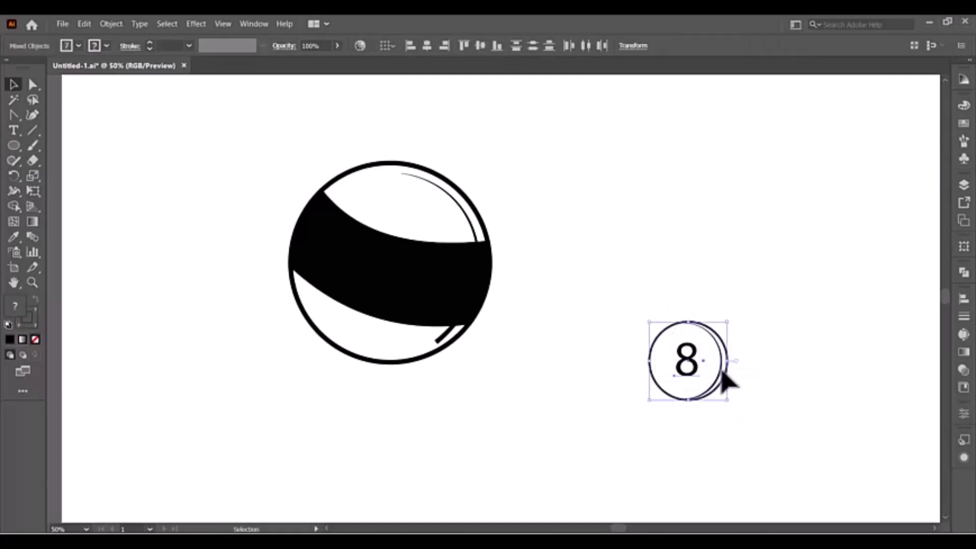
{"action": "right_click", "coordinate": [723, 337]}
{"action": "left_click", "coordinate": [746, 236]}
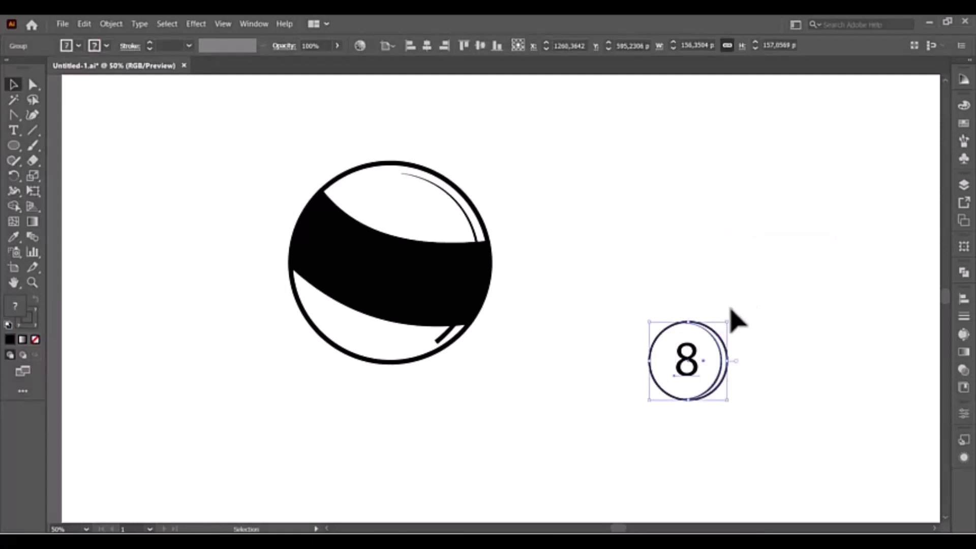
Step: Shrink the 8 badge to about 118 px wide, tilt it clockwise and place it on the black band's middle
{"action": "left_click_drag", "start_coordinate": [728, 323], "coordinate": [431, 260]}
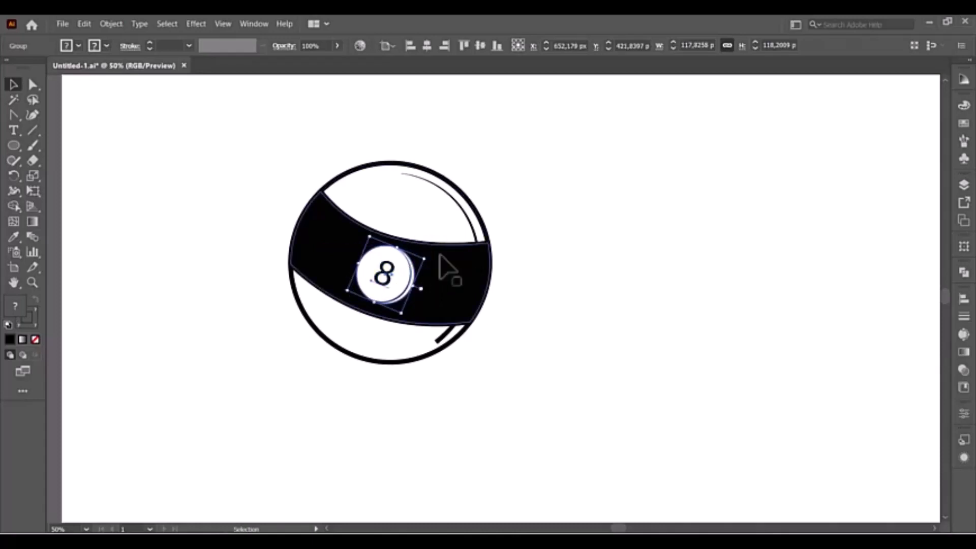
{"action": "left_click", "coordinate": [539, 256]}
Step: Draw a small circle to the left of the ball with a white fill and a black 1 pt stroke
{"action": "left_click", "coordinate": [15, 146]}
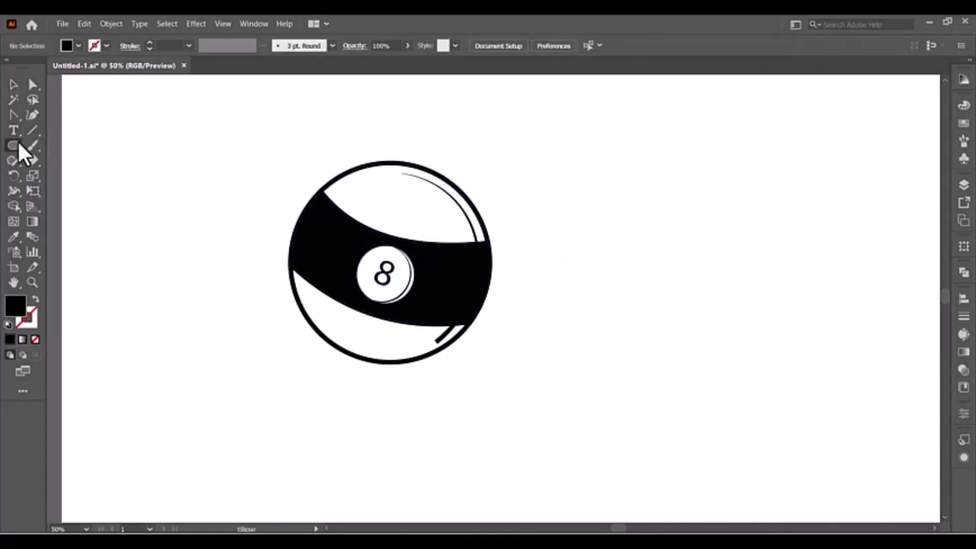
{"action": "left_click_drag", "start_coordinate": [127, 170], "coordinate": [149, 191]}
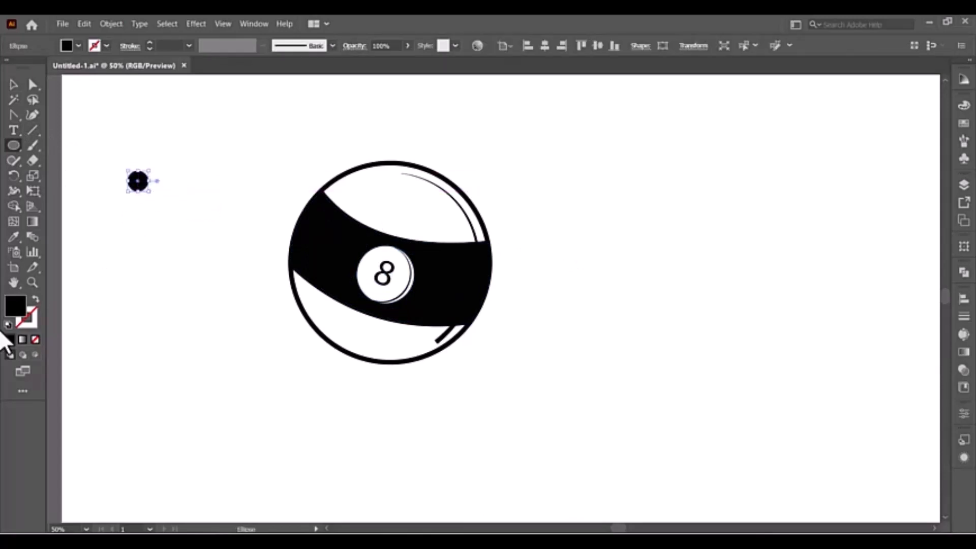
{"action": "left_click", "coordinate": [36, 299]}
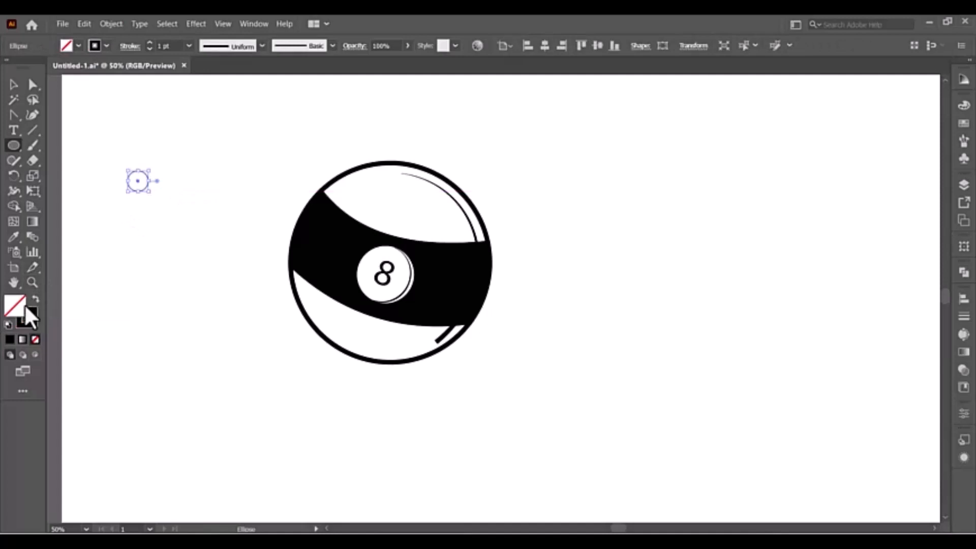
{"action": "left_click", "coordinate": [7, 325]}
{"action": "left_click", "coordinate": [14, 86]}
{"action": "left_click", "coordinate": [178, 159]}
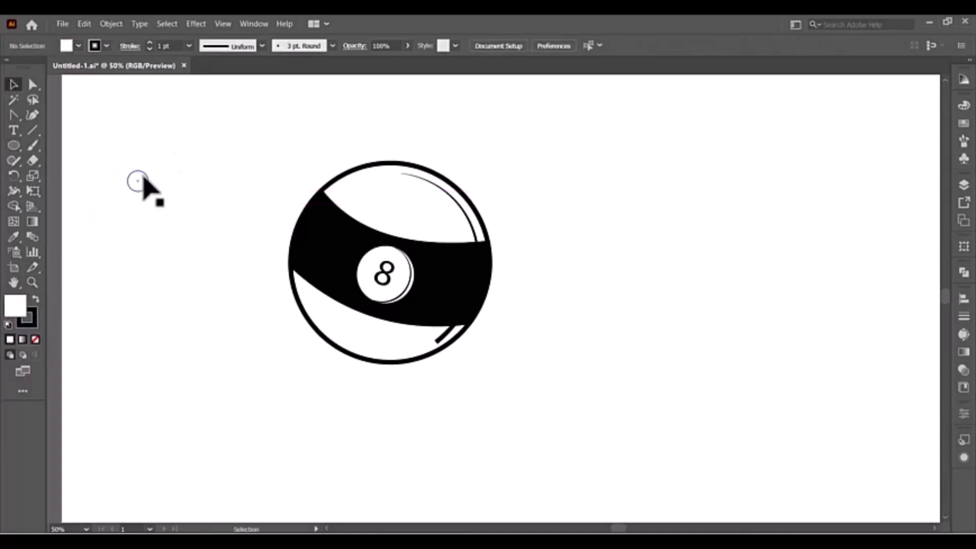
Step: Place the small circle on the black band at the 8 badge's upper-left edge and remove its stroke
{"action": "left_click_drag", "start_coordinate": [143, 187], "coordinate": [368, 261]}
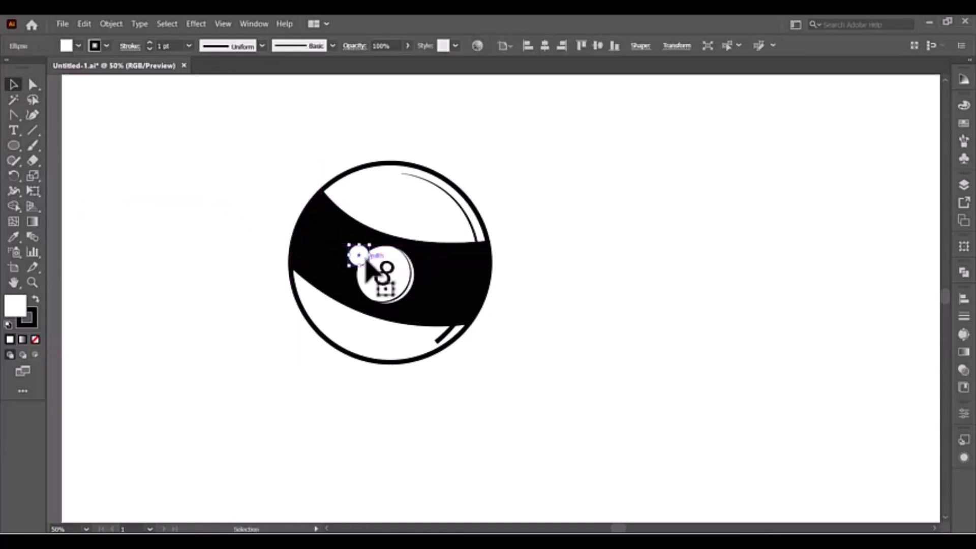
{"action": "left_click", "coordinate": [207, 207]}
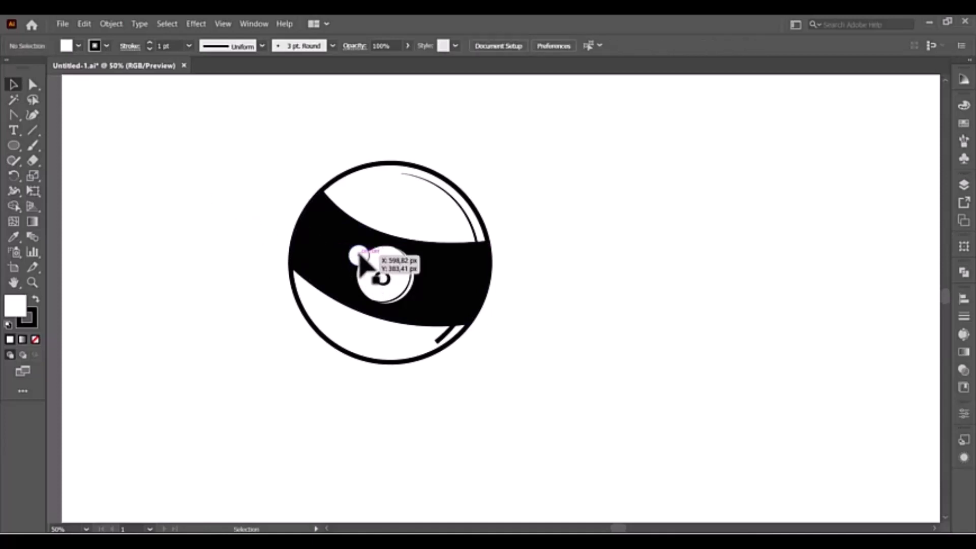
{"action": "left_click", "coordinate": [359, 255]}
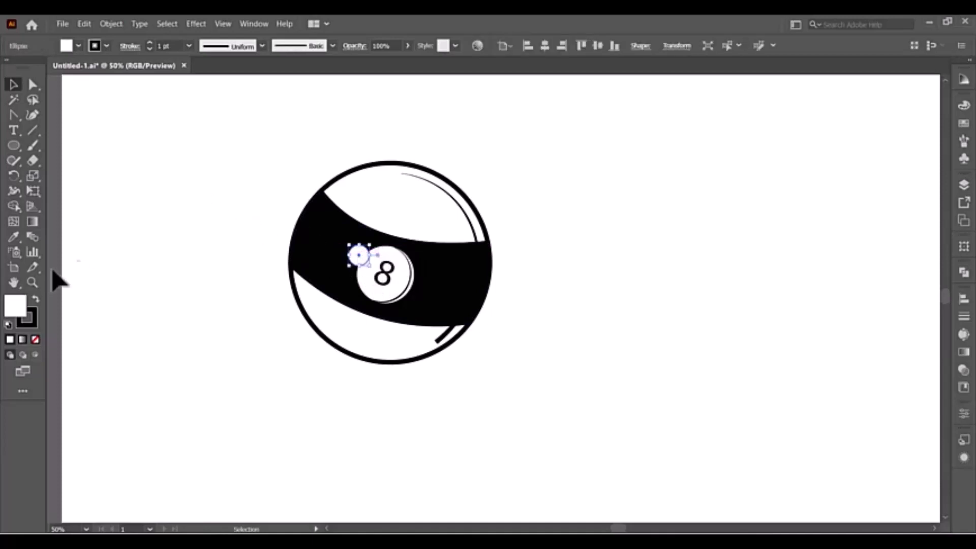
{"action": "left_click", "coordinate": [35, 340]}
{"action": "left_click", "coordinate": [154, 300]}
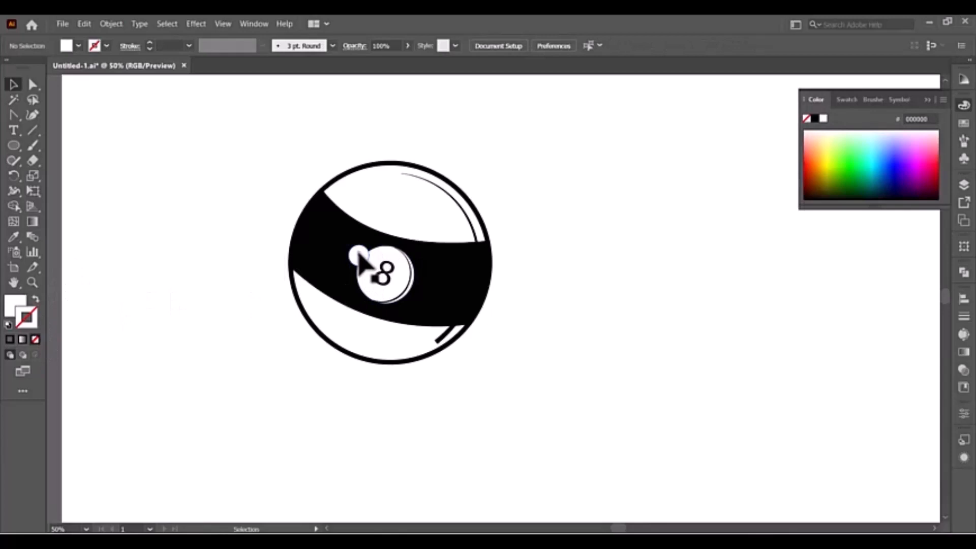
Step: Add a smaller copy of the white dot and place it near the black band's upper-left end
{"action": "left_click_drag", "start_coordinate": [359, 257], "coordinate": [385, 256]}
{"action": "left_click", "coordinate": [211, 213]}
{"action": "left_click", "coordinate": [386, 258]}
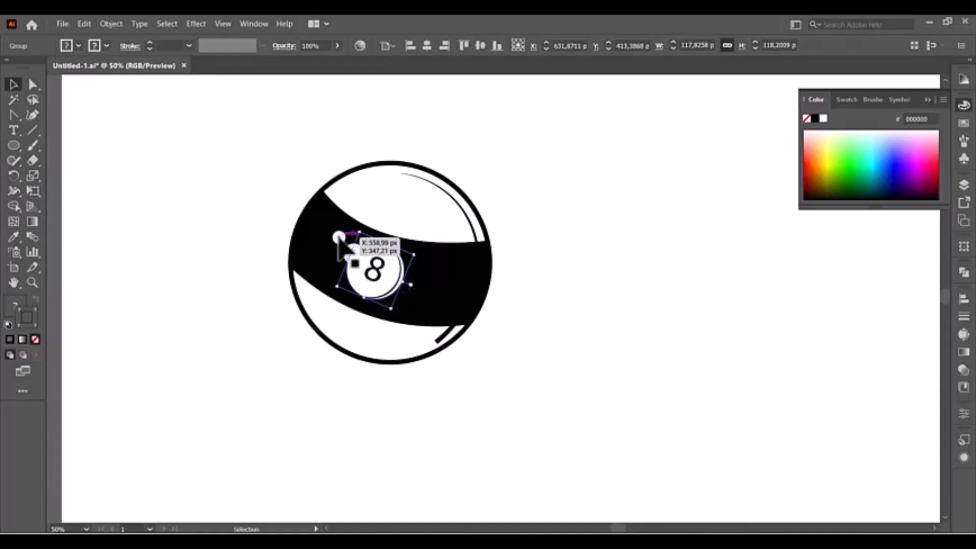
{"action": "left_click_drag", "start_coordinate": [338, 237], "coordinate": [326, 221]}
Step: Shift the 8 badge slightly toward the upper left against the larger dot and rotate it a little further clockwise
{"action": "mouse_move", "coordinate": [347, 254]}
{"action": "left_mouse_down"}
{"action": "mouse_move", "coordinate": [336, 236]}
{"action": "mouse_move", "coordinate": [363, 257]}
{"action": "left_mouse_up"}
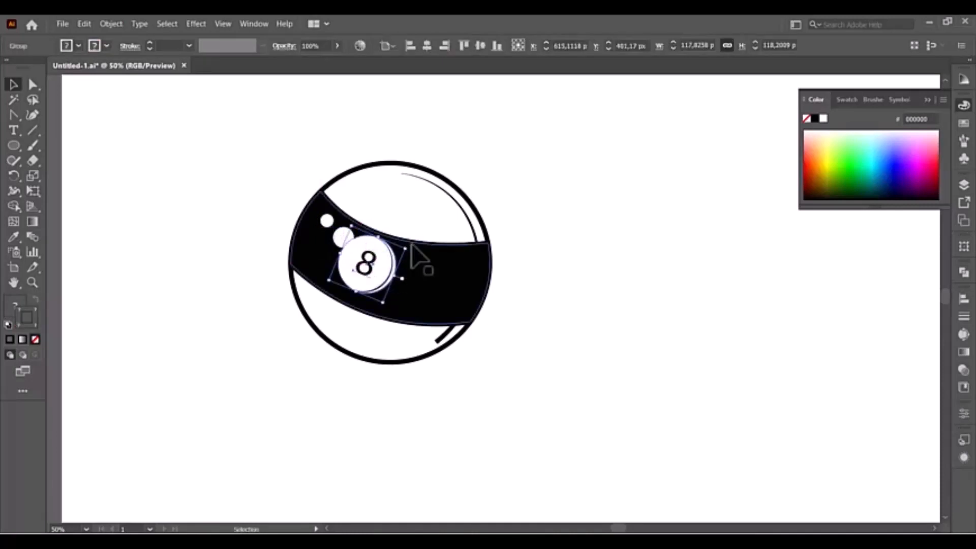
{"action": "left_click_drag", "start_coordinate": [413, 261], "coordinate": [419, 270]}
{"action": "left_click", "coordinate": [580, 277]}
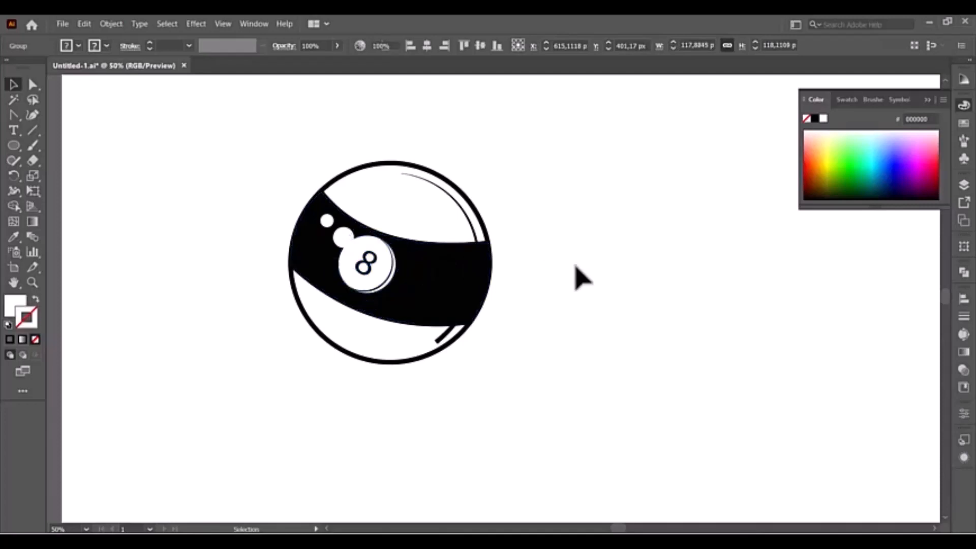
Step: Try the Multiply and Darken blend modes on the larger white dot beside the 8 badge
{"action": "left_click", "coordinate": [346, 238]}
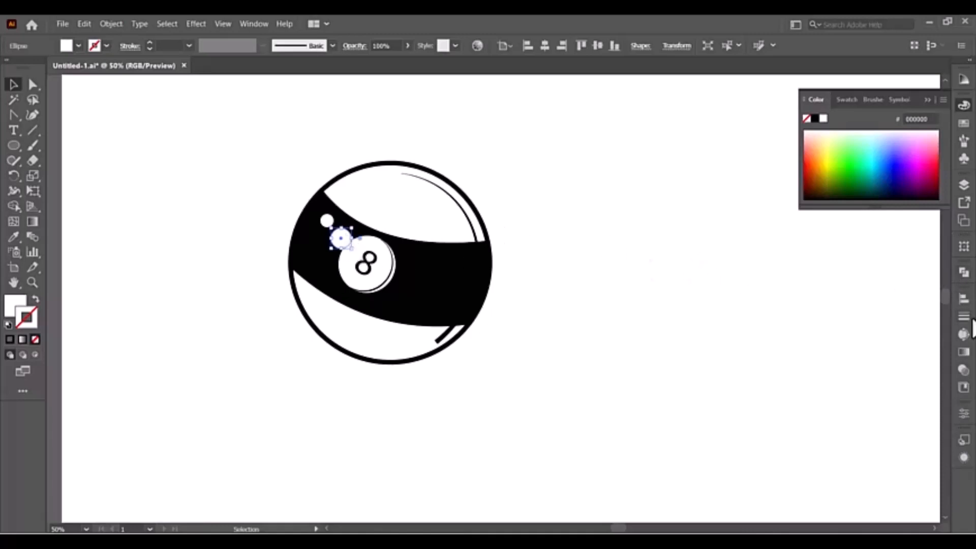
{"action": "left_click", "coordinate": [964, 317]}
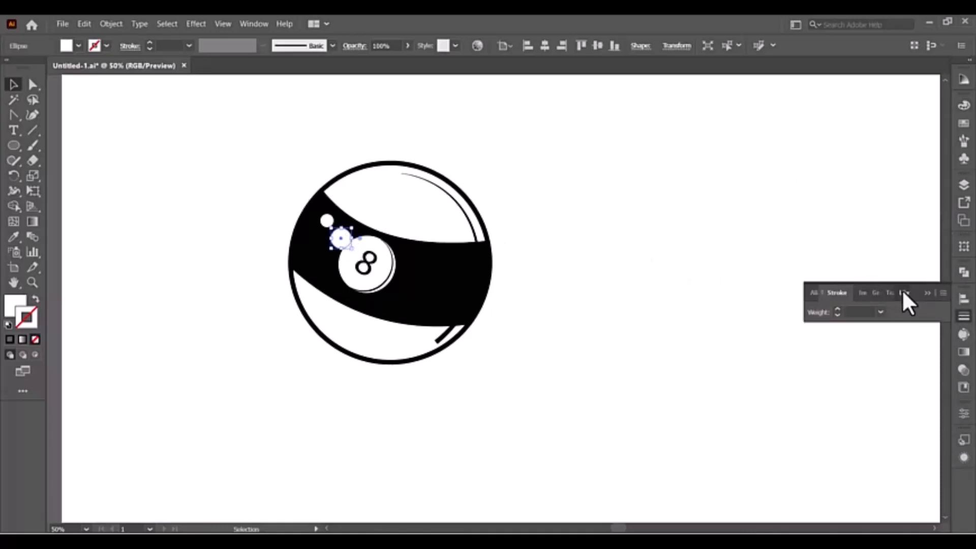
{"action": "left_click", "coordinate": [902, 289]}
{"action": "left_click", "coordinate": [881, 294]}
{"action": "left_click", "coordinate": [847, 311]}
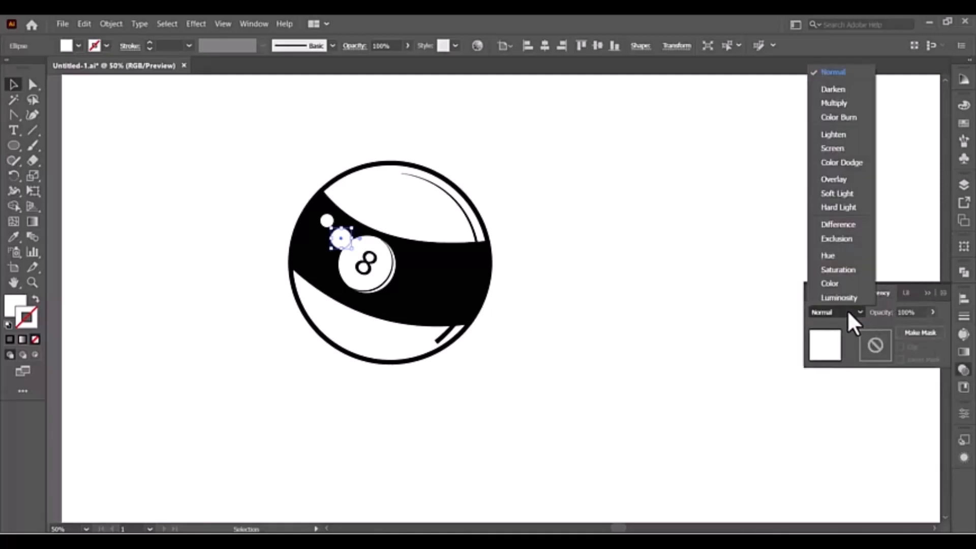
{"action": "left_click", "coordinate": [805, 308]}
{"action": "left_click", "coordinate": [865, 293]}
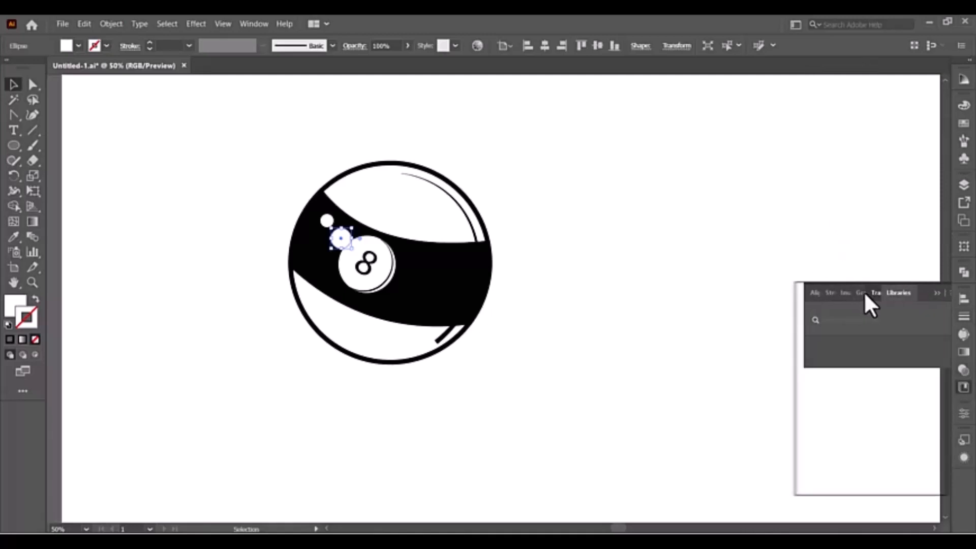
{"action": "left_click", "coordinate": [846, 310]}
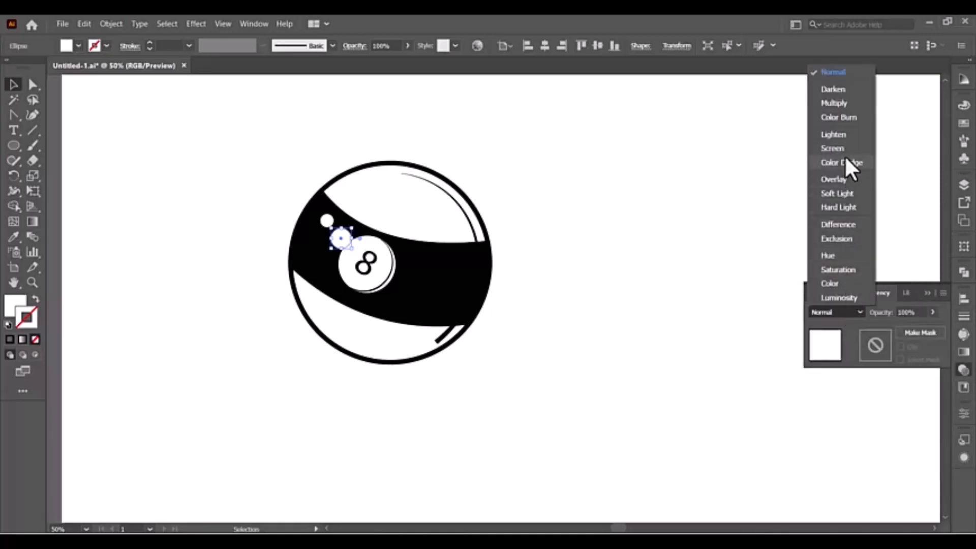
{"action": "left_click", "coordinate": [841, 104]}
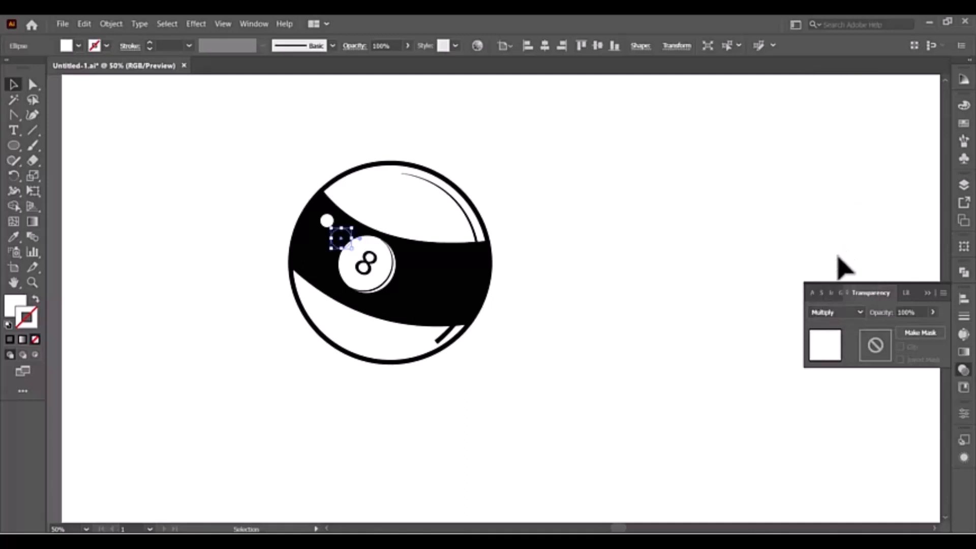
{"action": "left_click", "coordinate": [848, 312]}
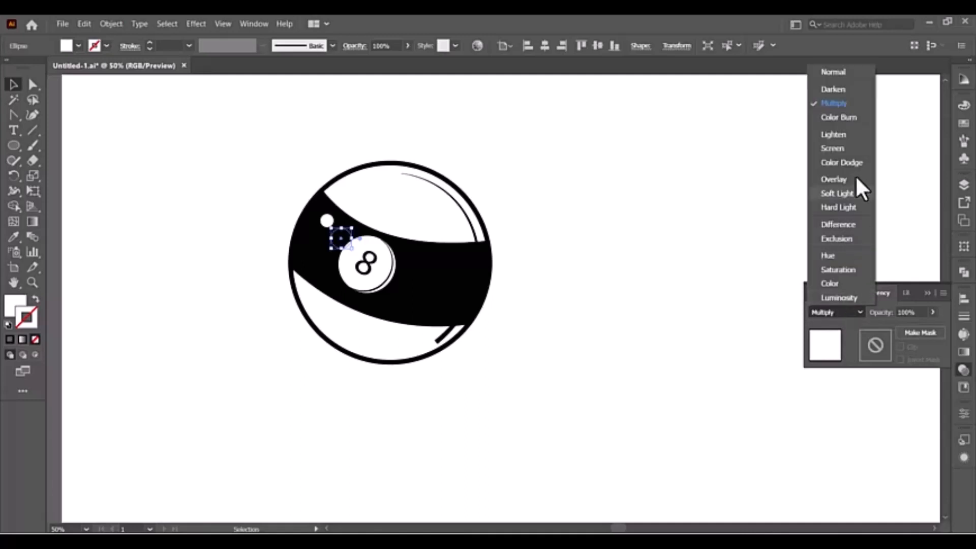
{"action": "left_click", "coordinate": [839, 89]}
Step: Set the larger white dot's blend mode to Screen and deselect it
{"action": "left_click", "coordinate": [831, 310]}
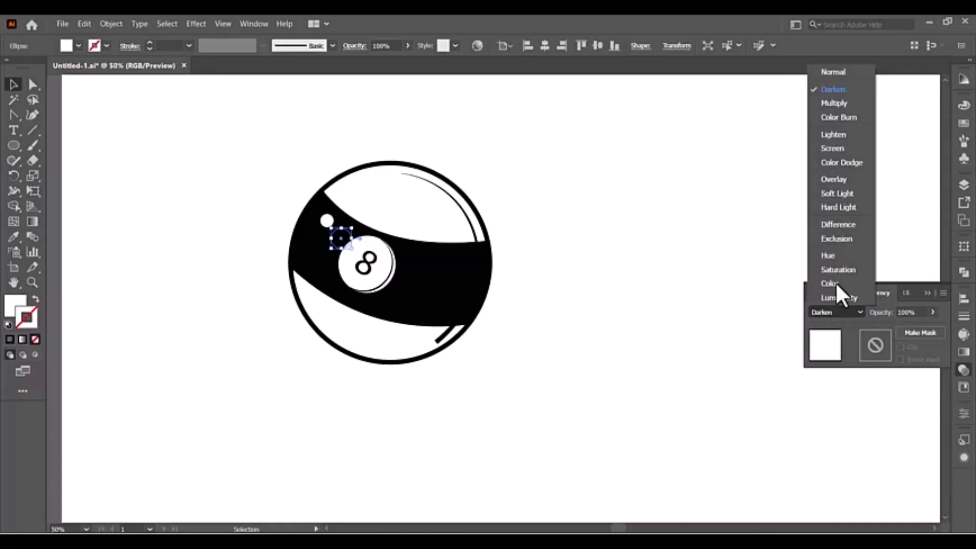
{"action": "left_click", "coordinate": [845, 149]}
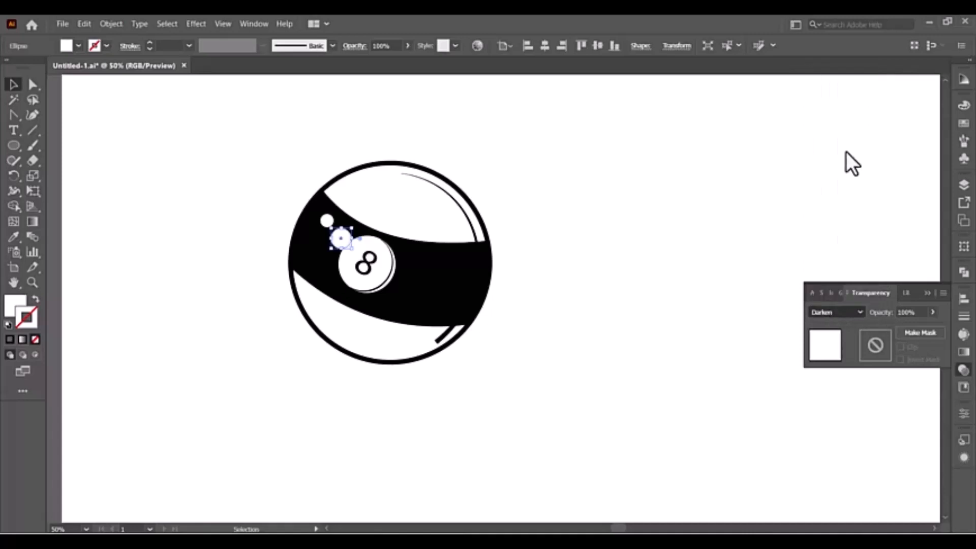
{"action": "left_click", "coordinate": [715, 191]}
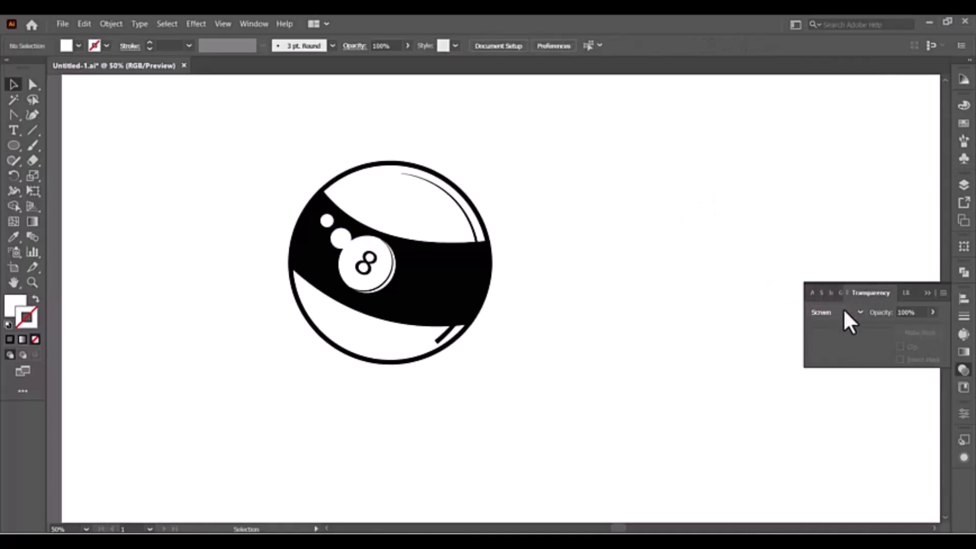
Step: Try the Overlay blend mode on the larger white dot, then undo the change
{"action": "left_click", "coordinate": [334, 242]}
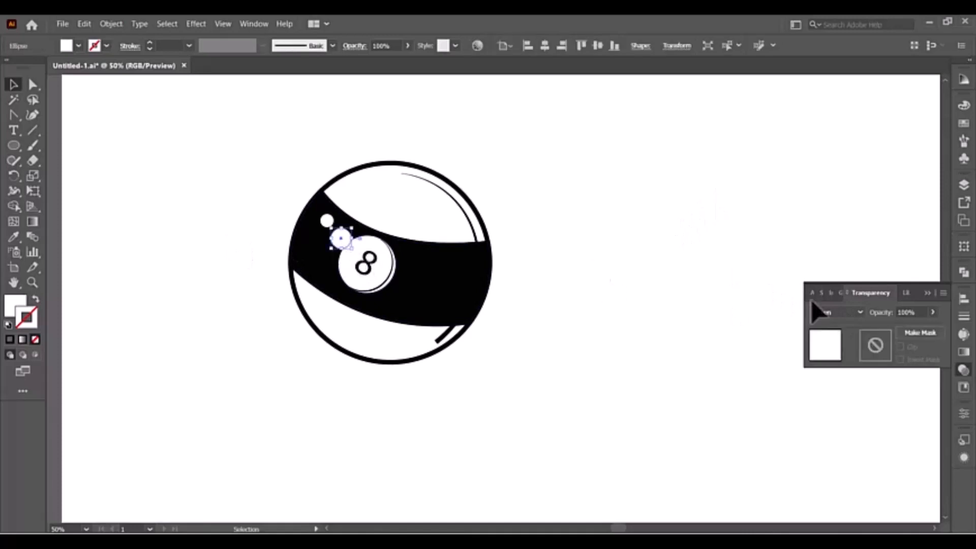
{"action": "left_click", "coordinate": [837, 306]}
{"action": "left_click", "coordinate": [846, 181]}
{"action": "left_click", "coordinate": [677, 209]}
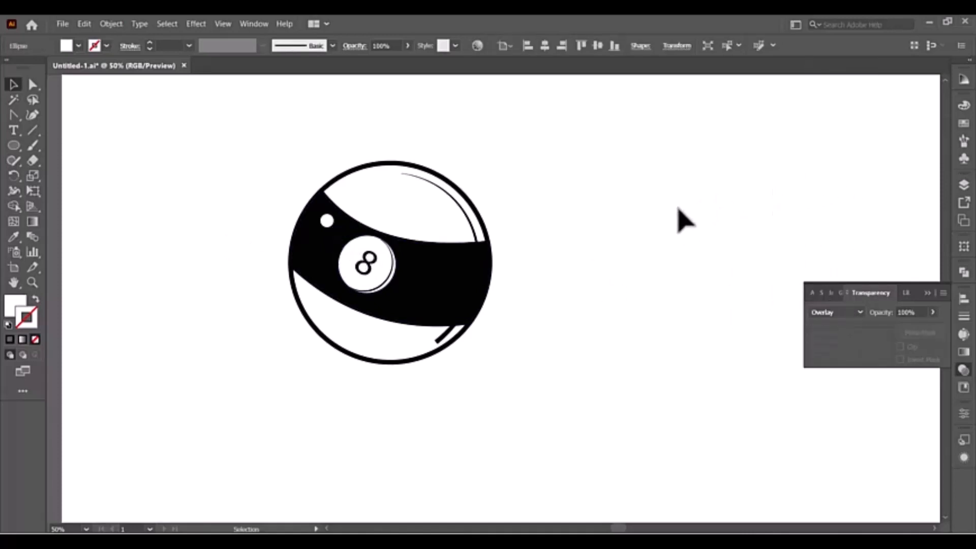
{"action": "left_click", "coordinate": [341, 243]}
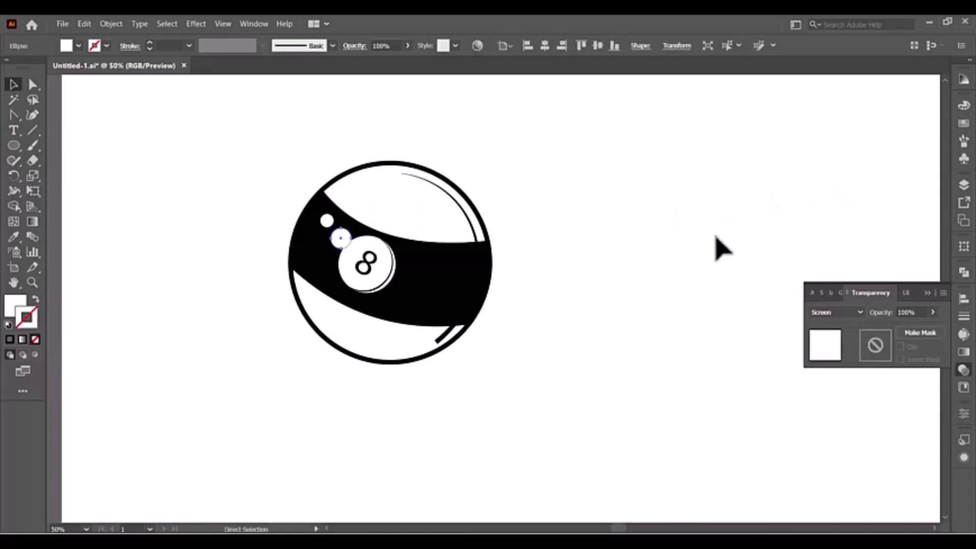